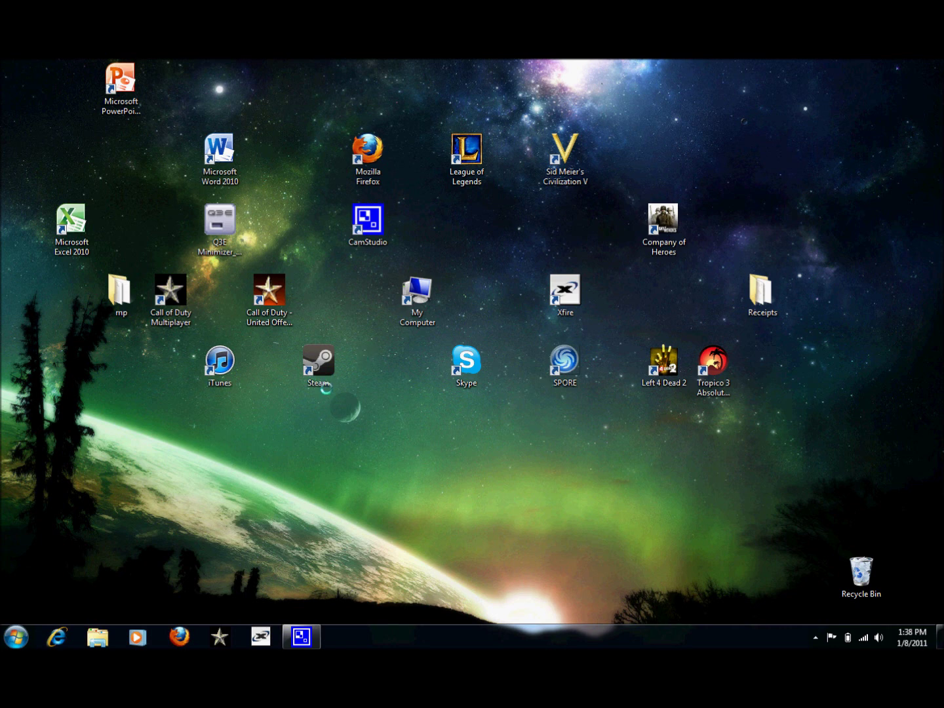
- Open the Windows 7 Start menu from the Start button
click(15, 638)
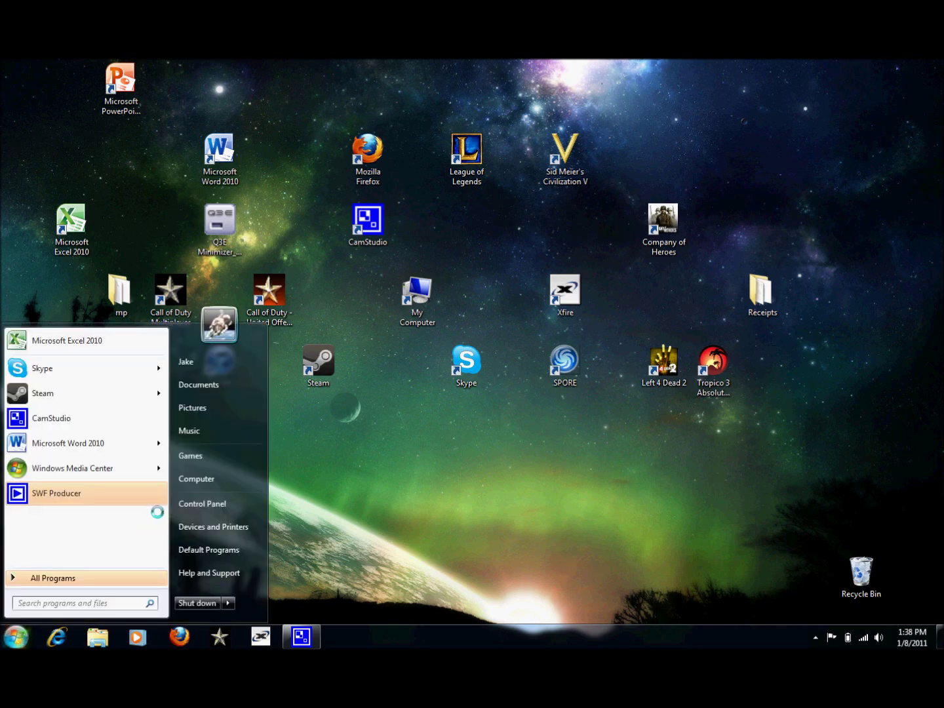
- Open Computer and browse the BOOTCAMP (C:) drive into Program Files (x86)\THQ
click(195, 478)
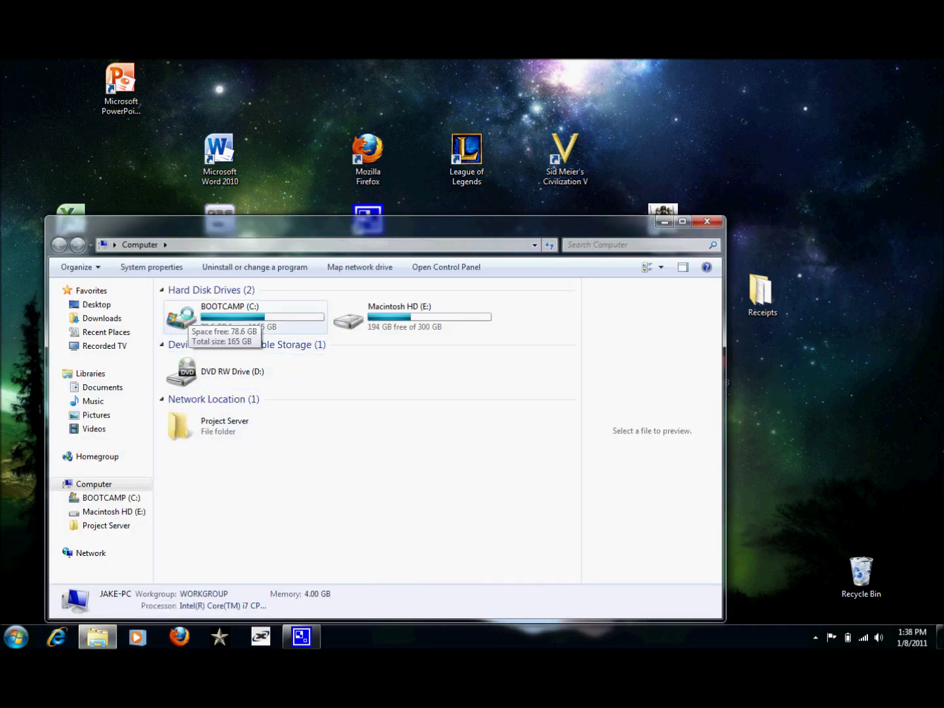
double_click(183, 317)
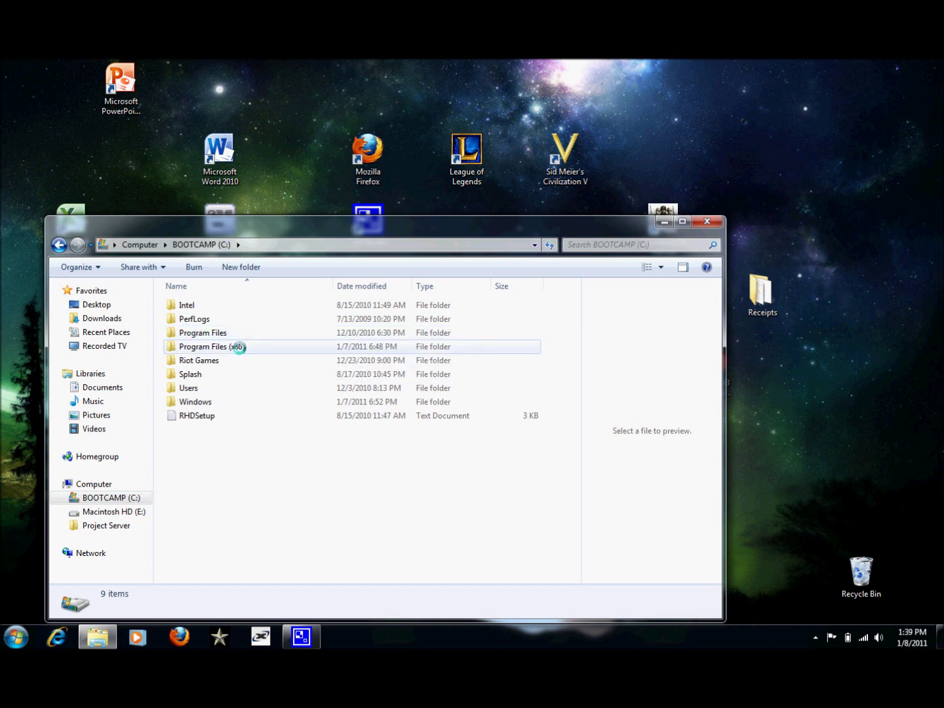
double_click(241, 348)
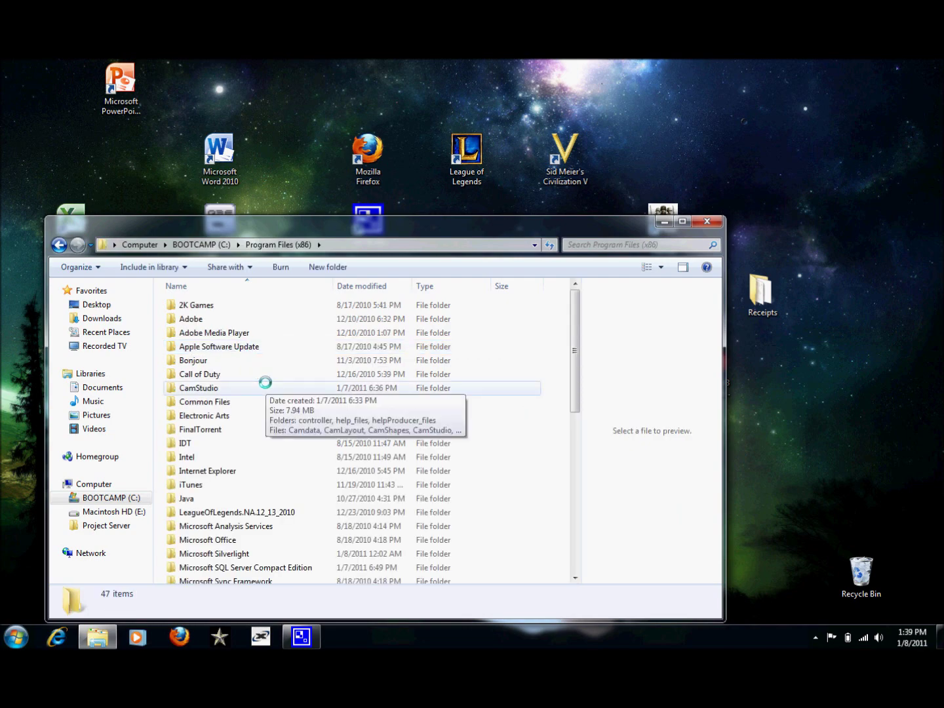
scroll(265, 382, down, 6)
scroll(265, 383, down, 3)
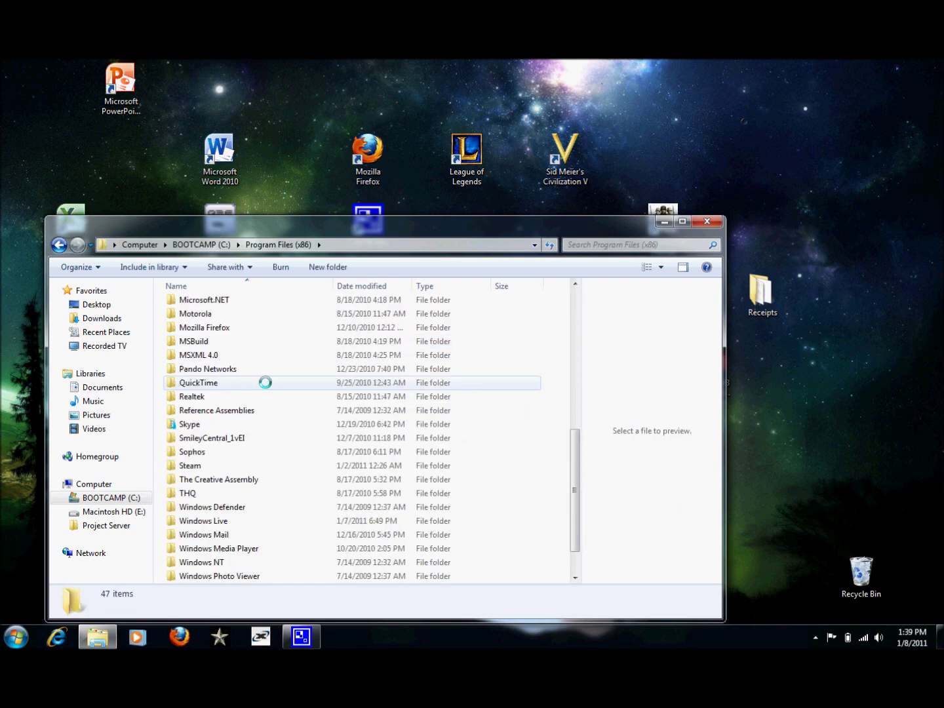
double_click(212, 452)
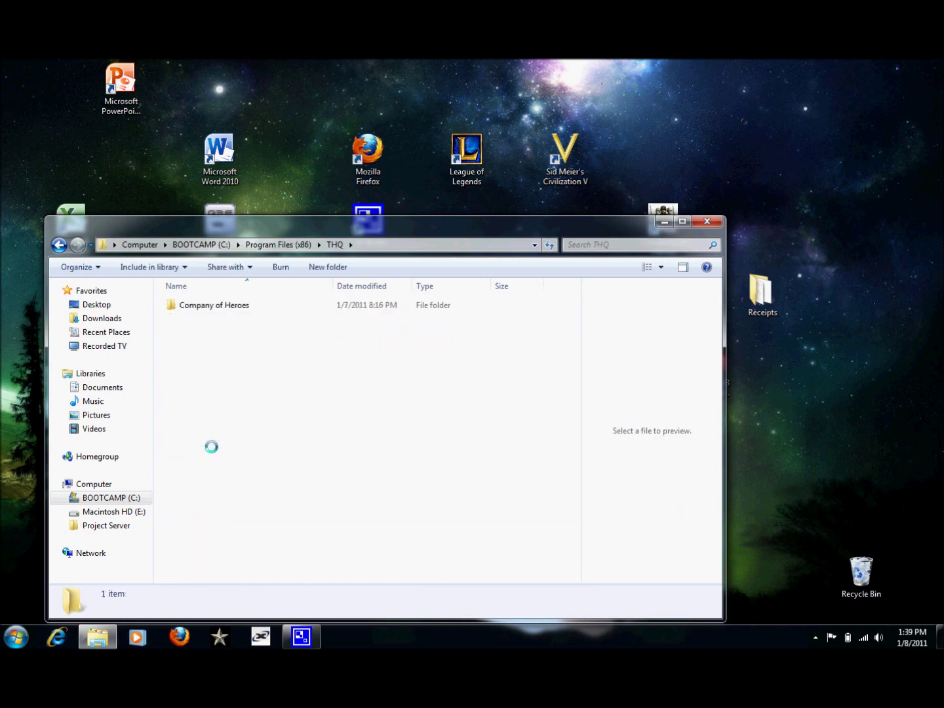
- Continue through Company of Heroes\WW2\Data\Scenarios into mp, then minimize Explorer
double_click(242, 304)
scroll(255, 354, down, 3)
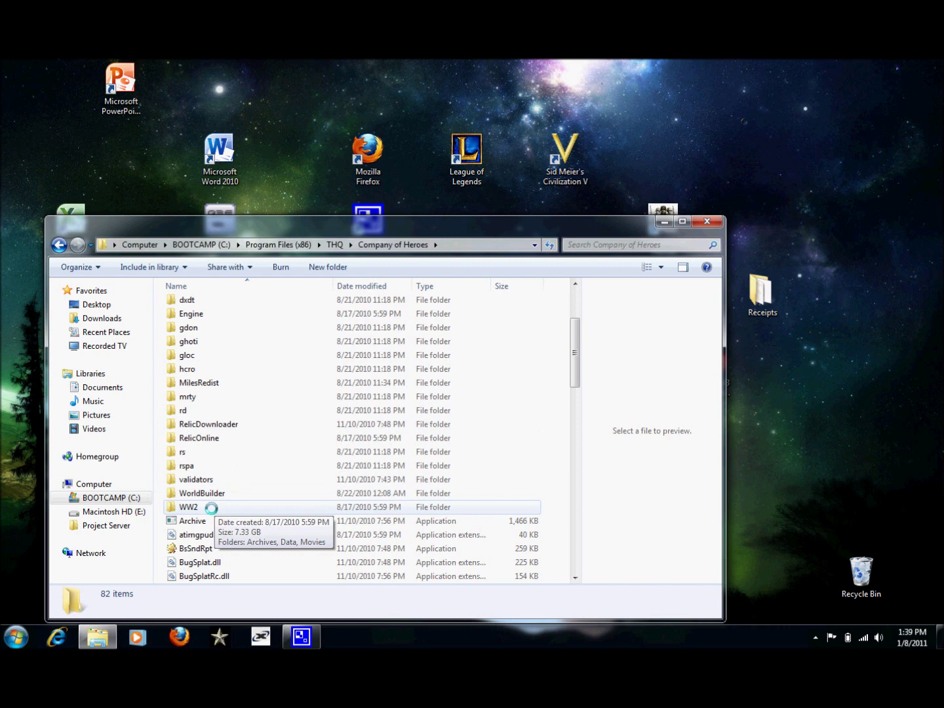
double_click(190, 507)
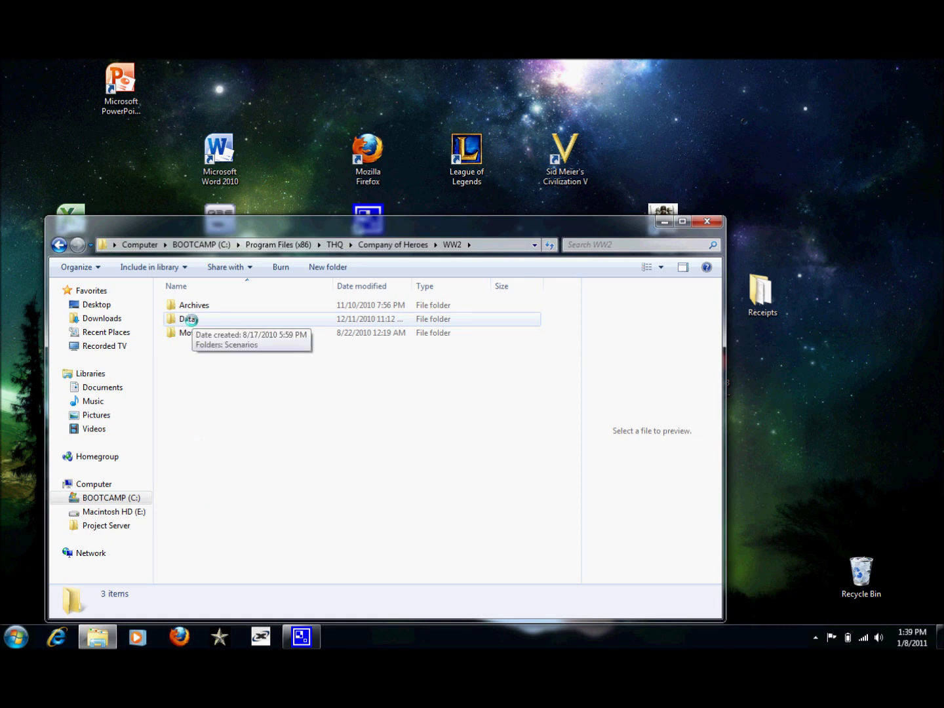
double_click(191, 320)
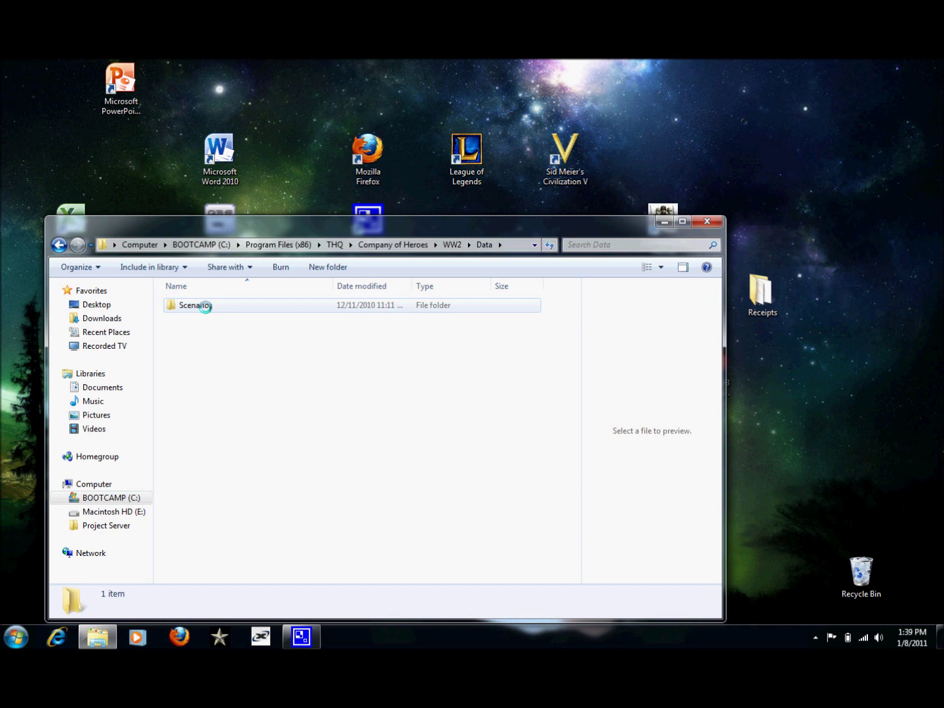
double_click(205, 307)
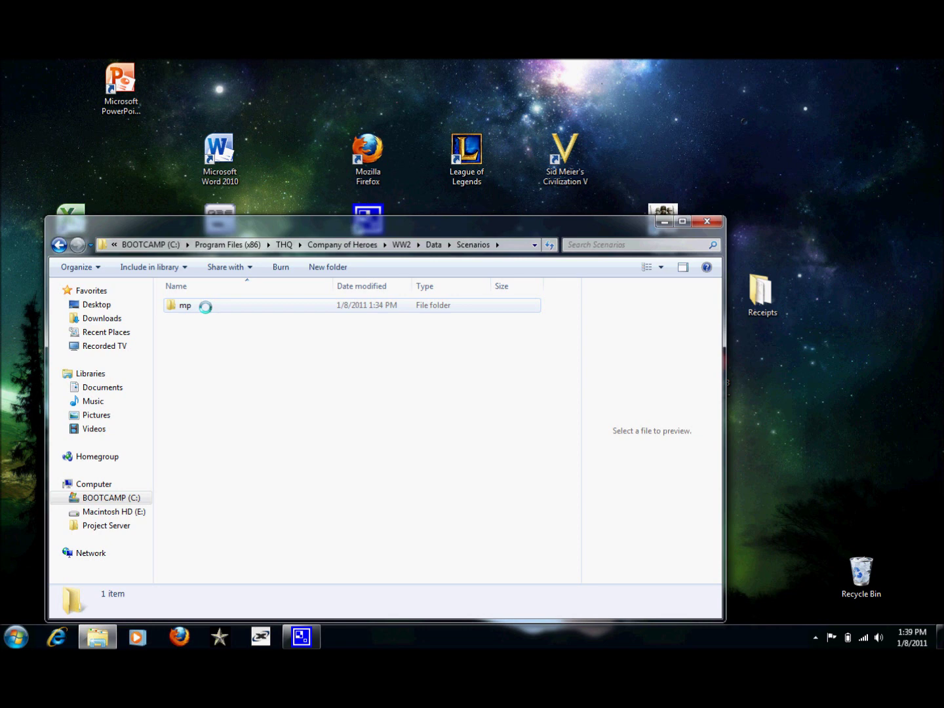
double_click(205, 306)
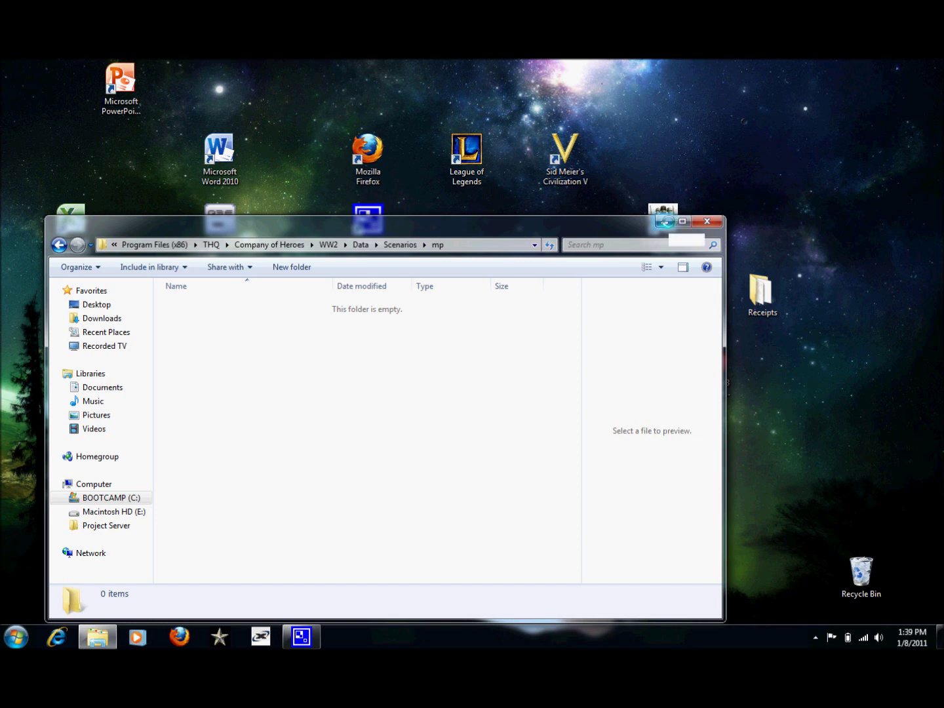
click(664, 222)
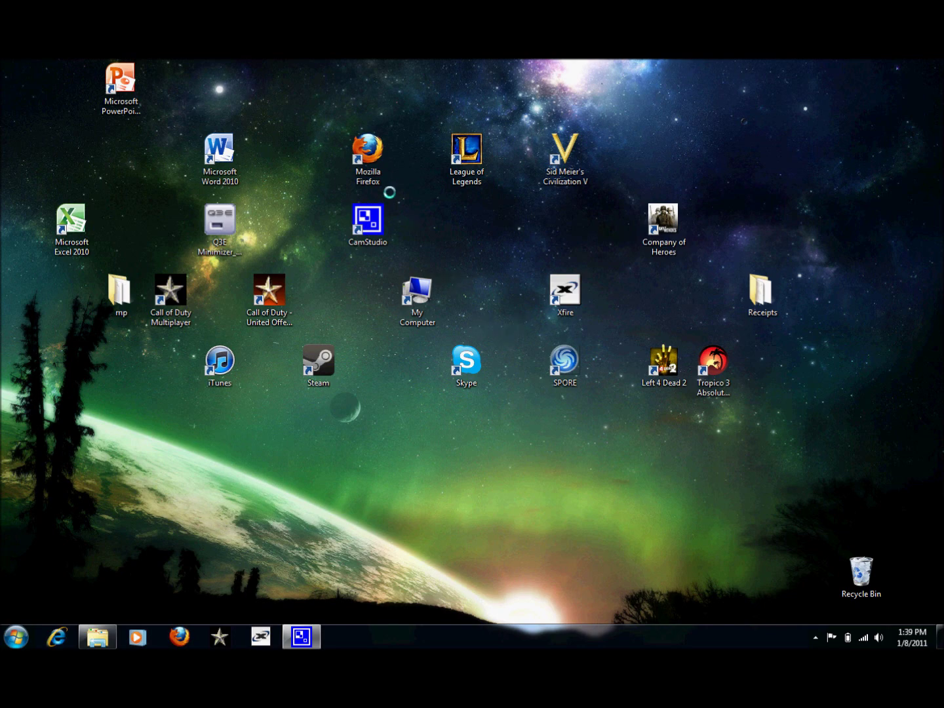
- Launch Firefox and search Google for 'company of heroes maps'
click(369, 155)
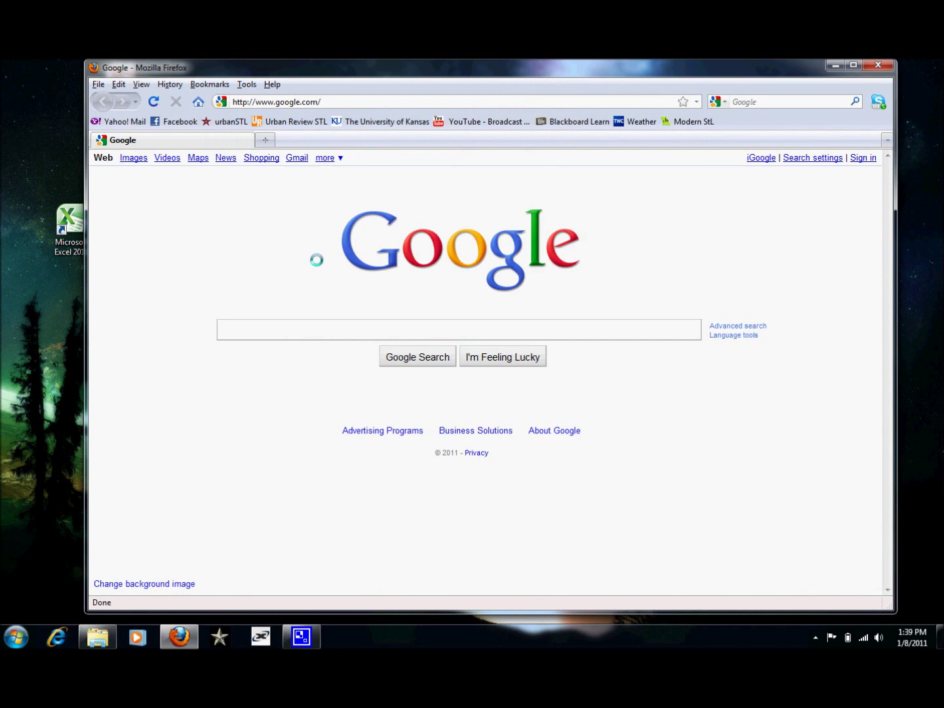
text(company of he)
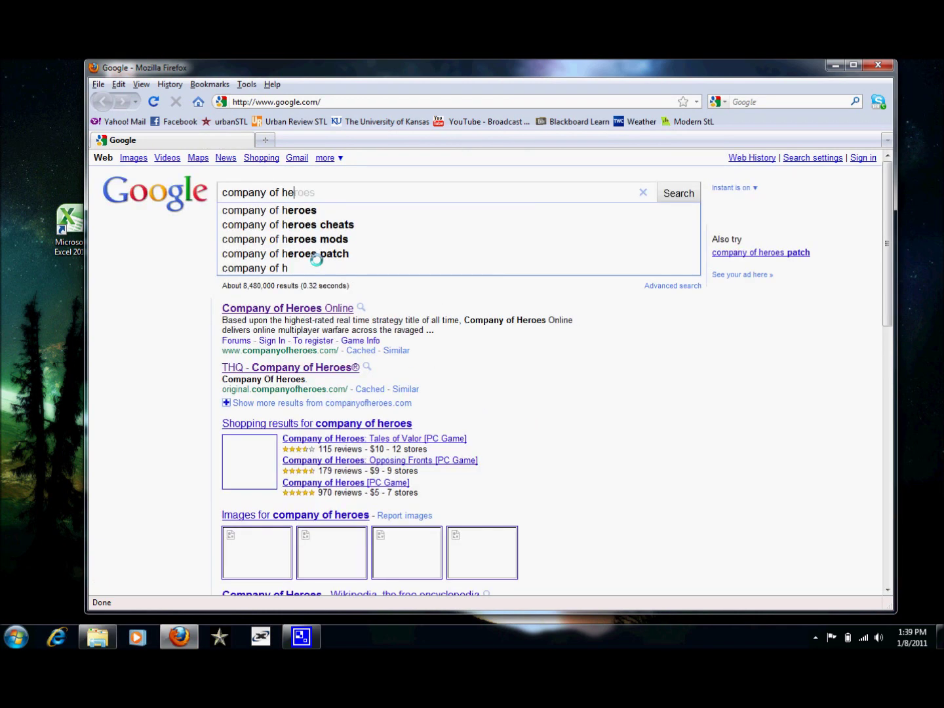
text(roes maps)
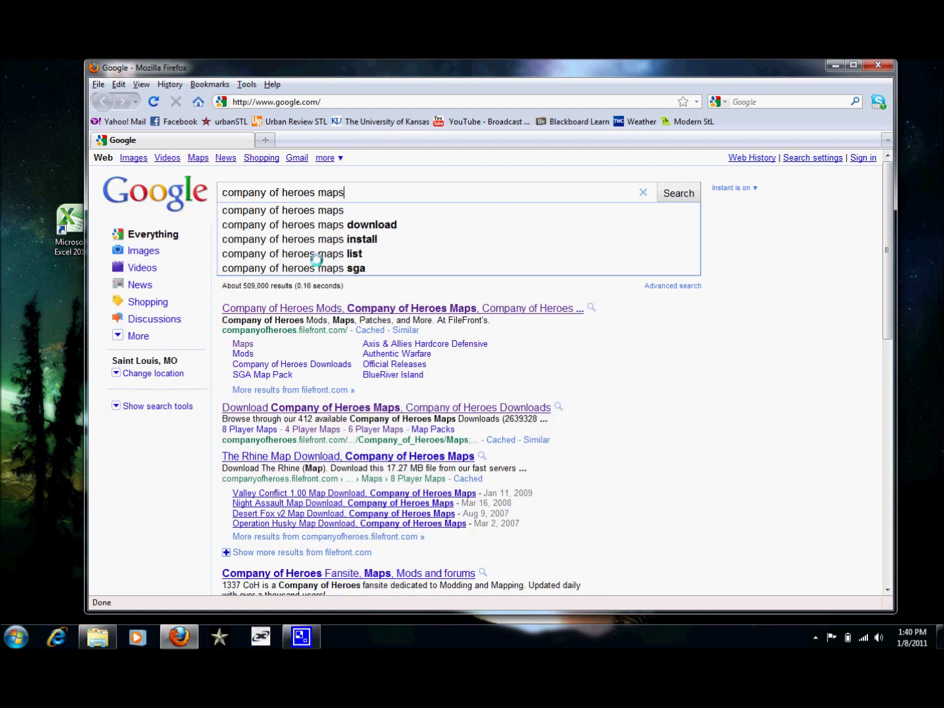
key(Return)
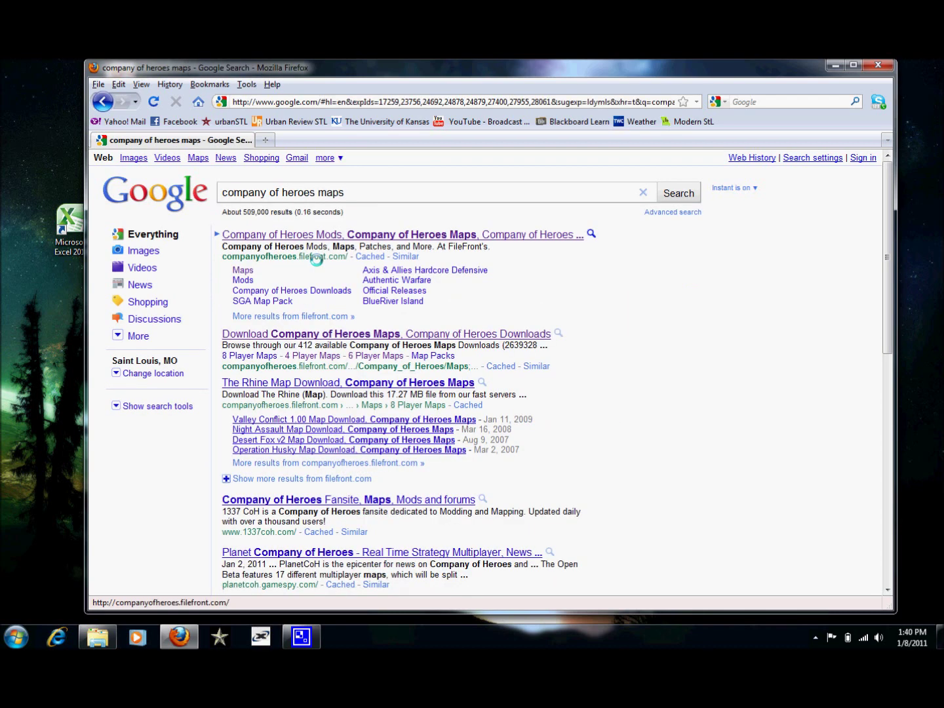
- Browse FileFront's 6 Player Maps category to the Battle of the Bulge map page
click(243, 268)
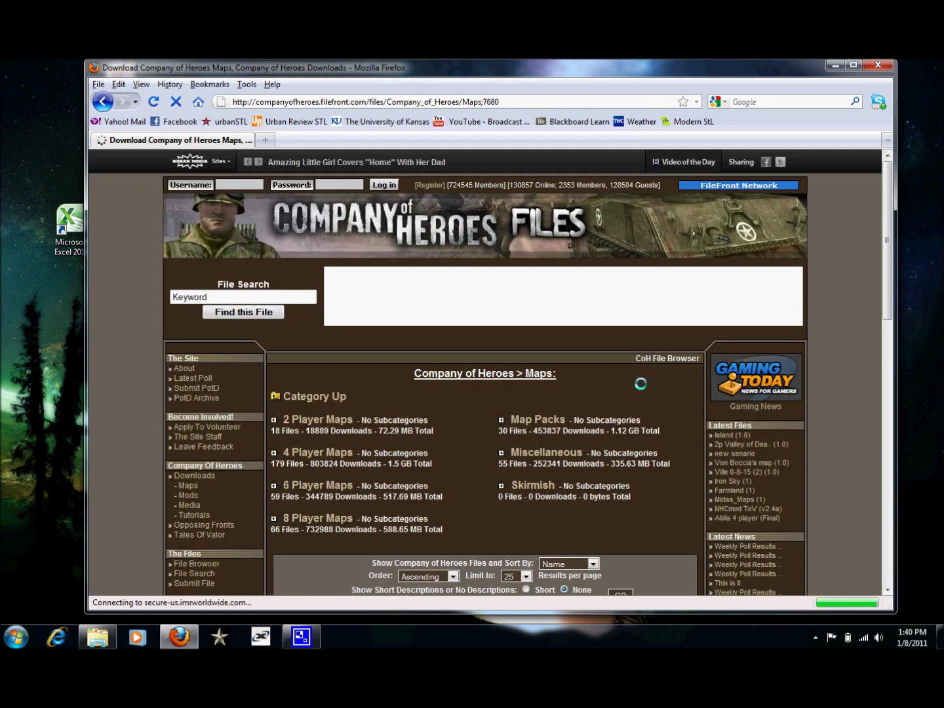
scroll(594, 401, down, 4)
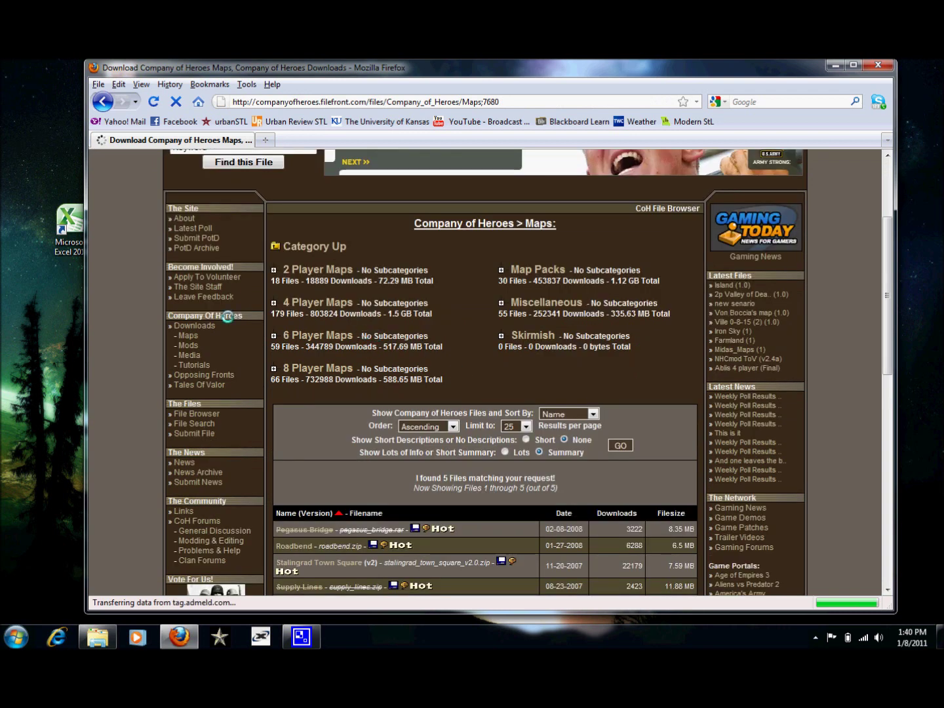
click(304, 335)
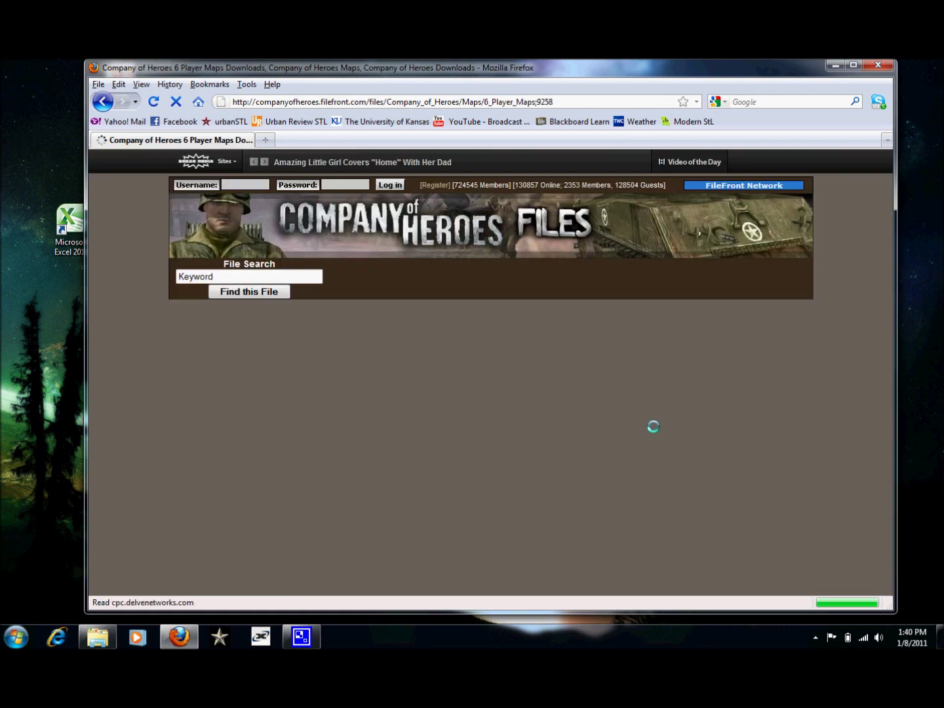
scroll(606, 438, down, 6)
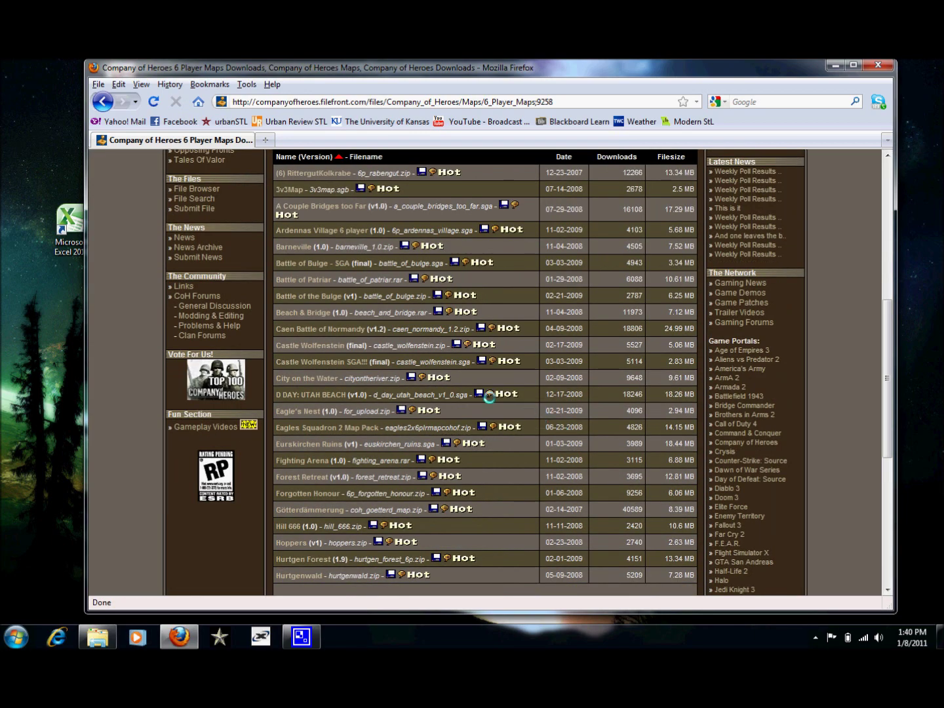
click(327, 295)
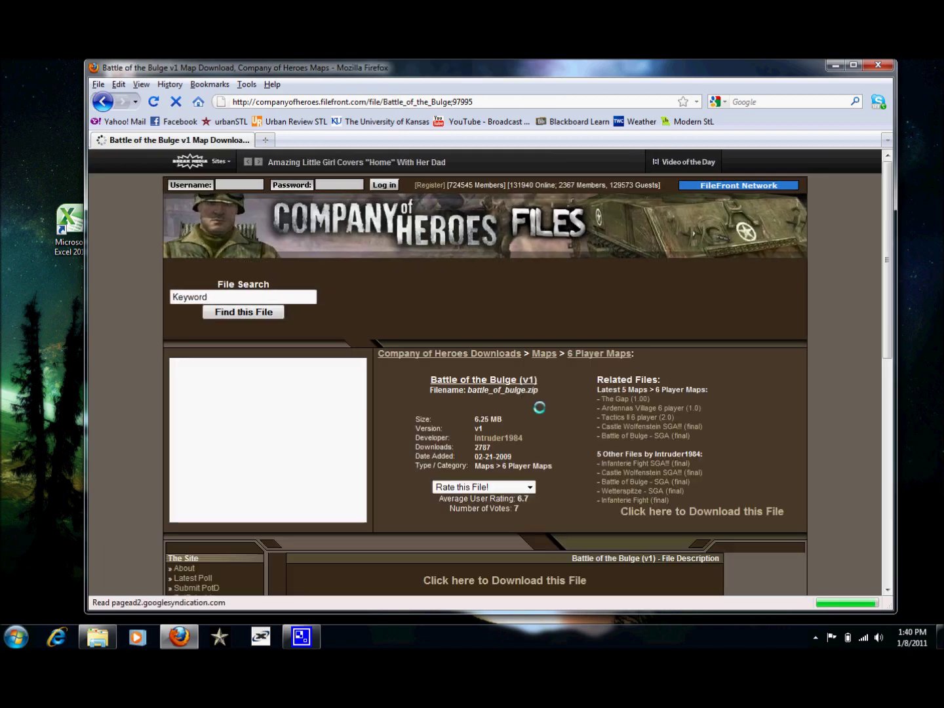
- Go to the map's download page and start downloading battle_of_bulge.zip
scroll(570, 438, down, 4)
scroll(569, 439, down, 12)
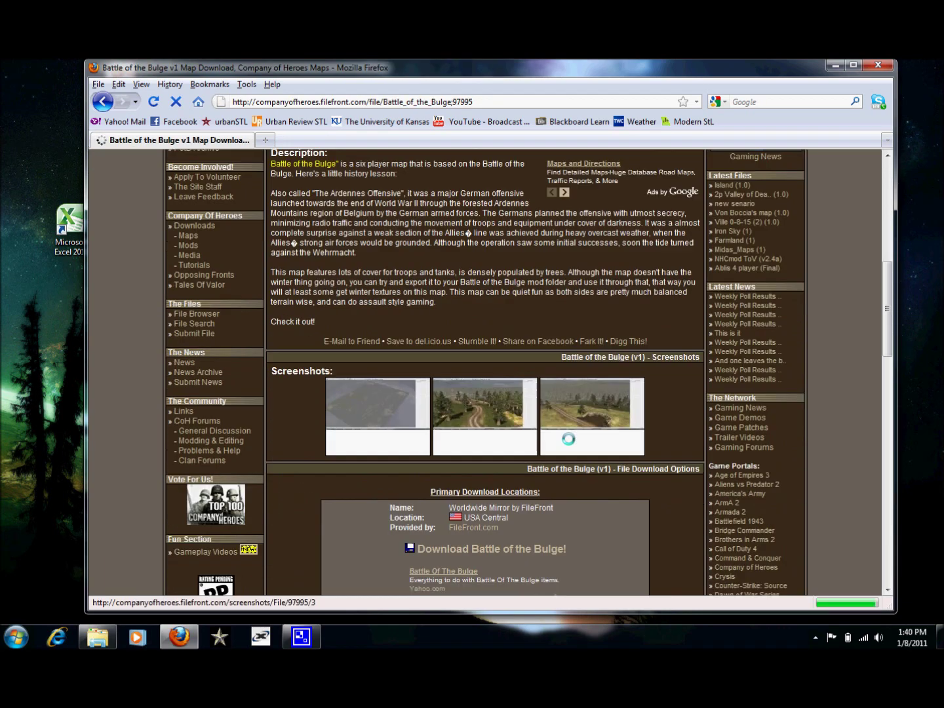
click(530, 400)
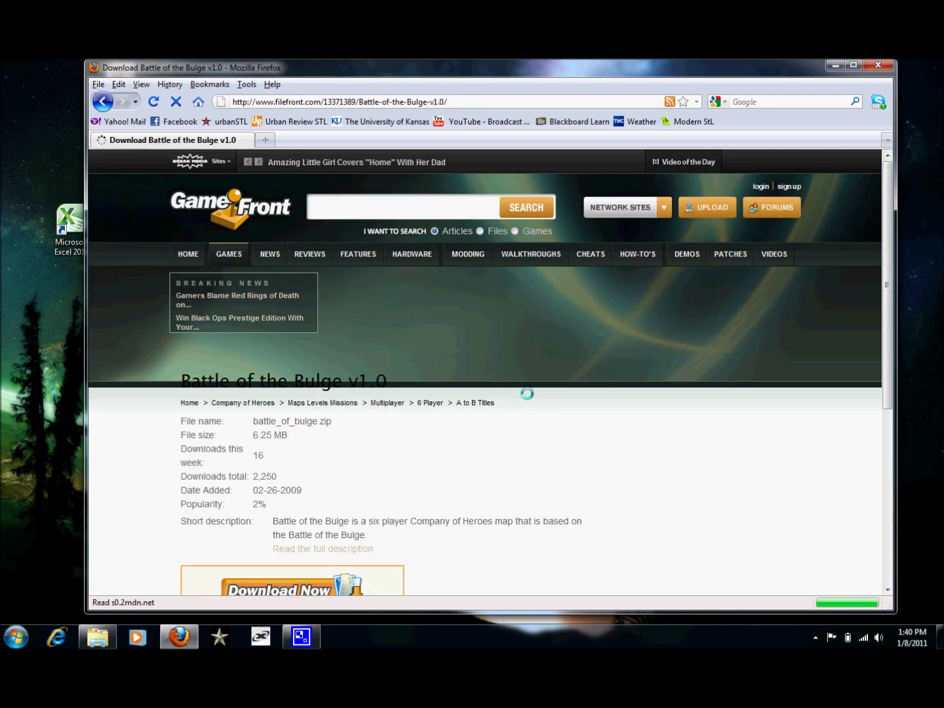
scroll(525, 393, down, 4)
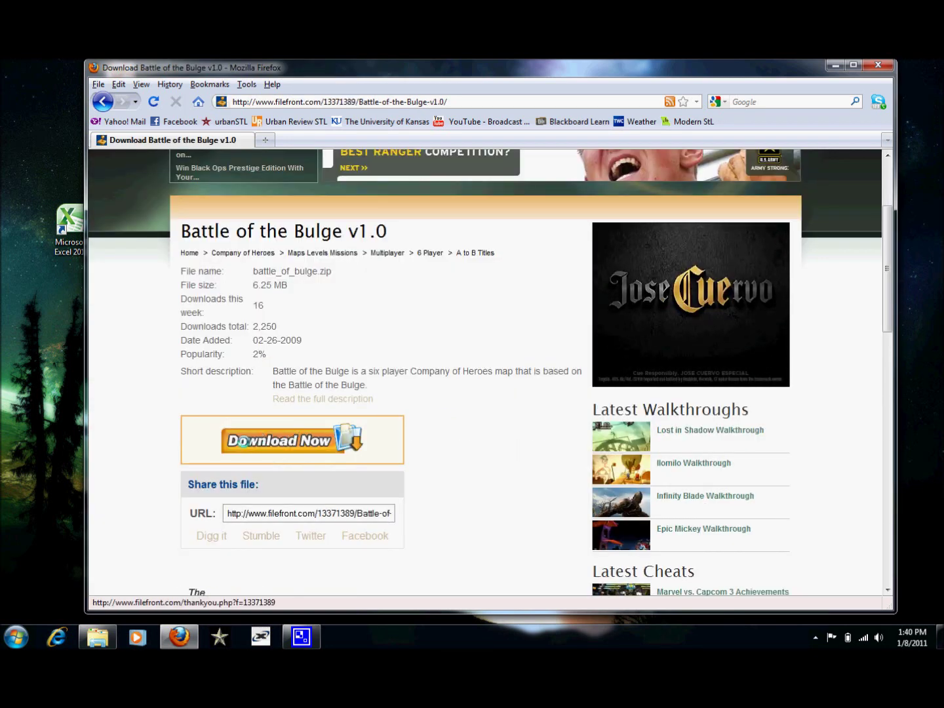
click(239, 440)
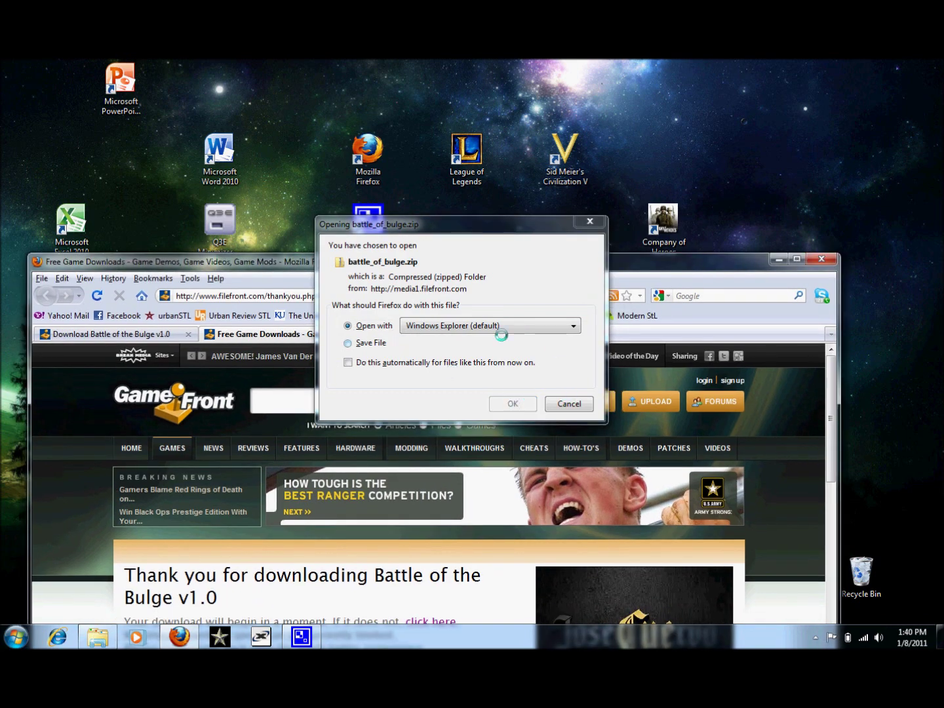
- Open battle_of_bulge.zip in Windows Explorer and enter its Battle Of Bulge folder
click(505, 228)
click(516, 402)
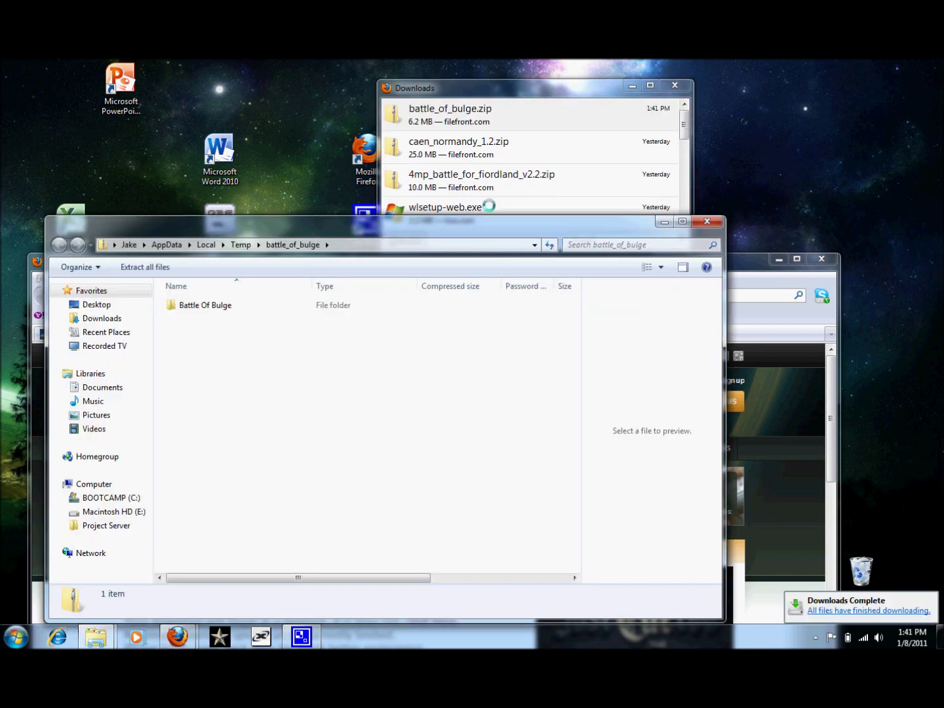
drag(369, 226, 493, 155)
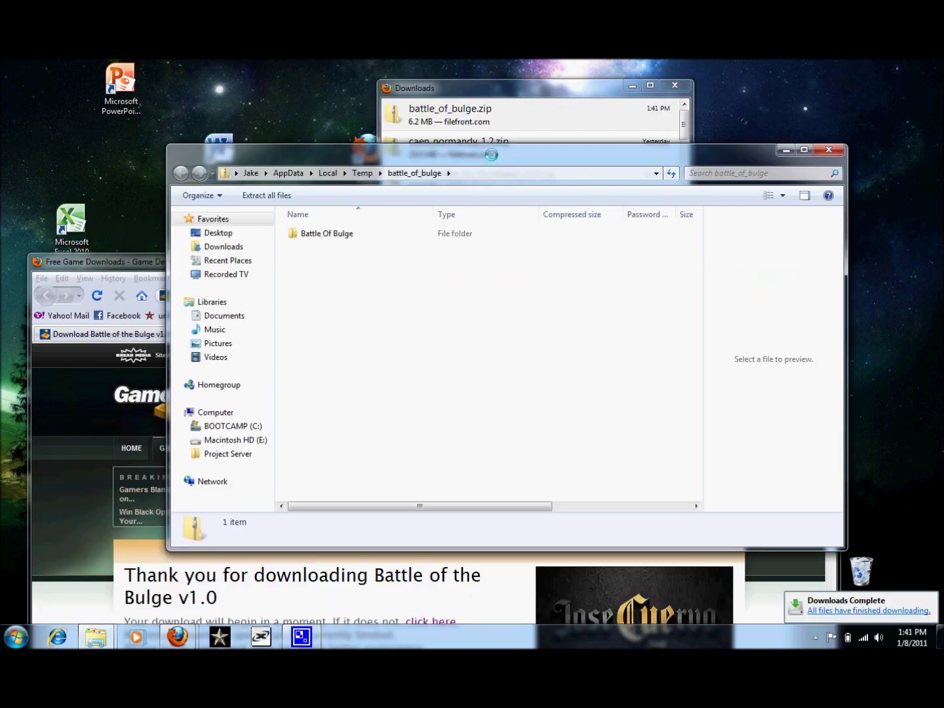
double_click(334, 232)
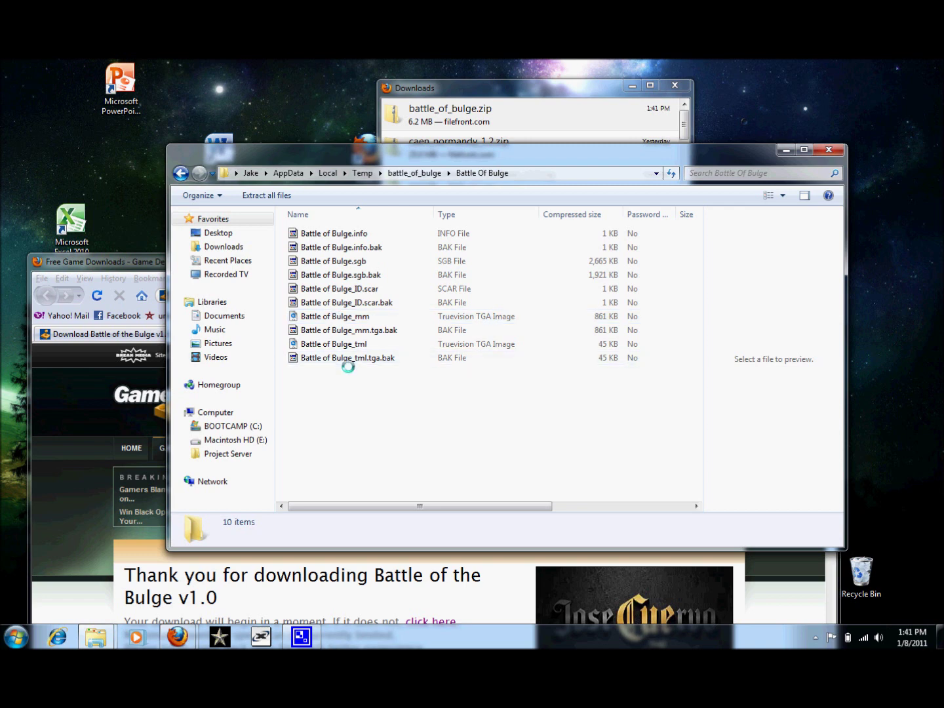
- Select all 10 Battle Of Bulge map files and copy them
click(359, 262)
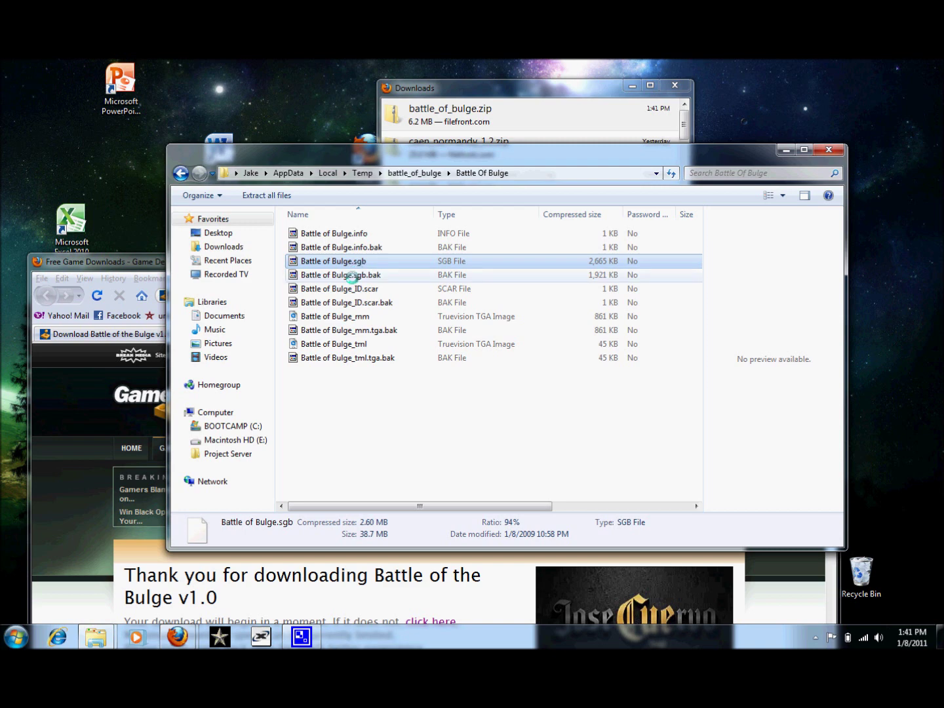
click(358, 383)
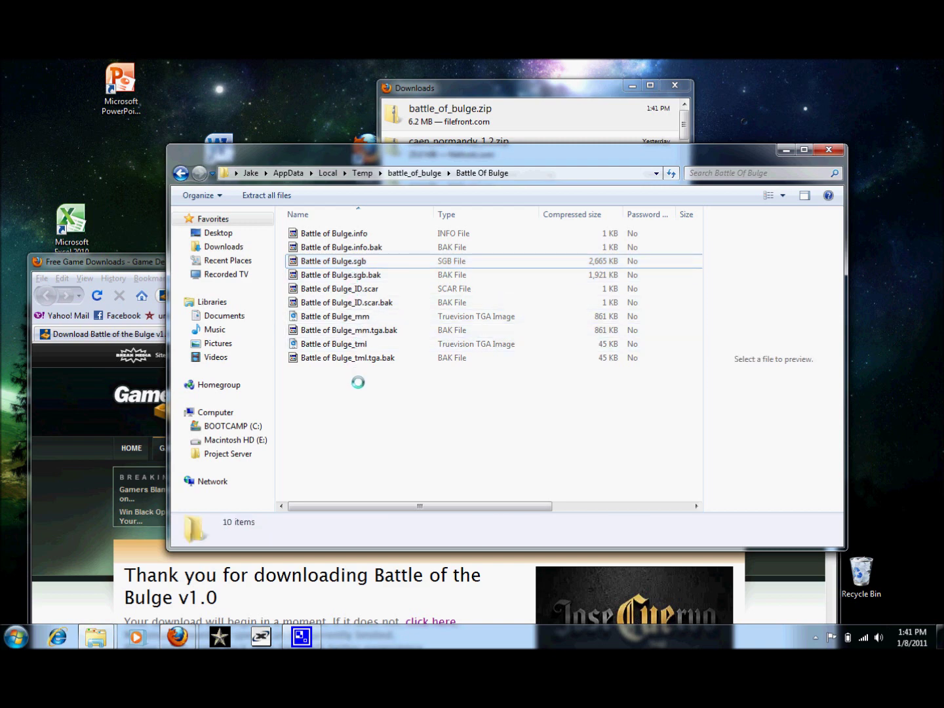
drag(358, 383, 349, 233)
right_click(354, 283)
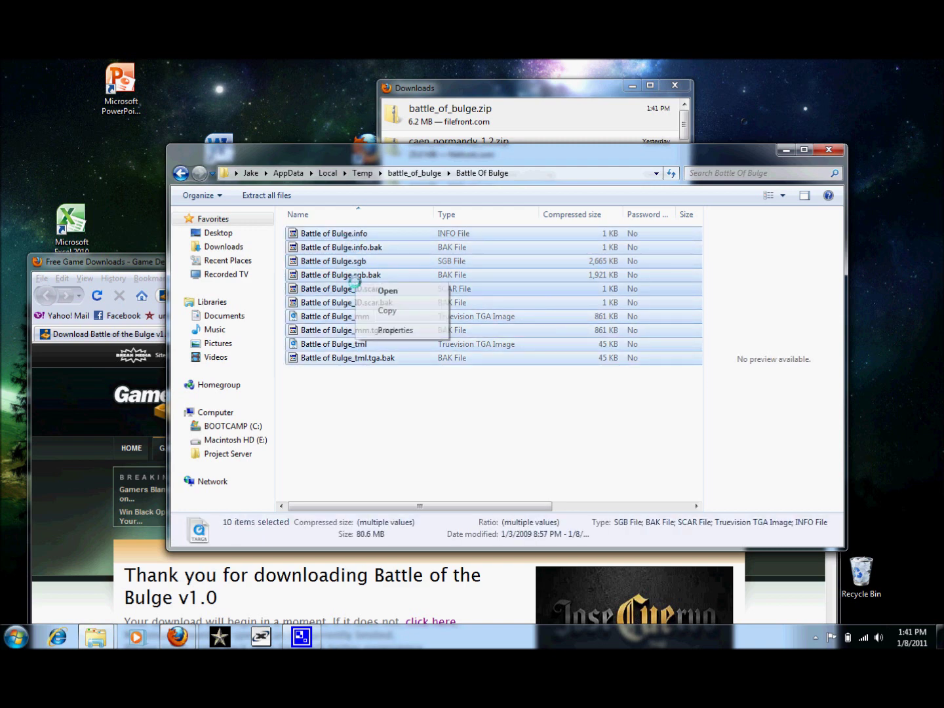
click(404, 310)
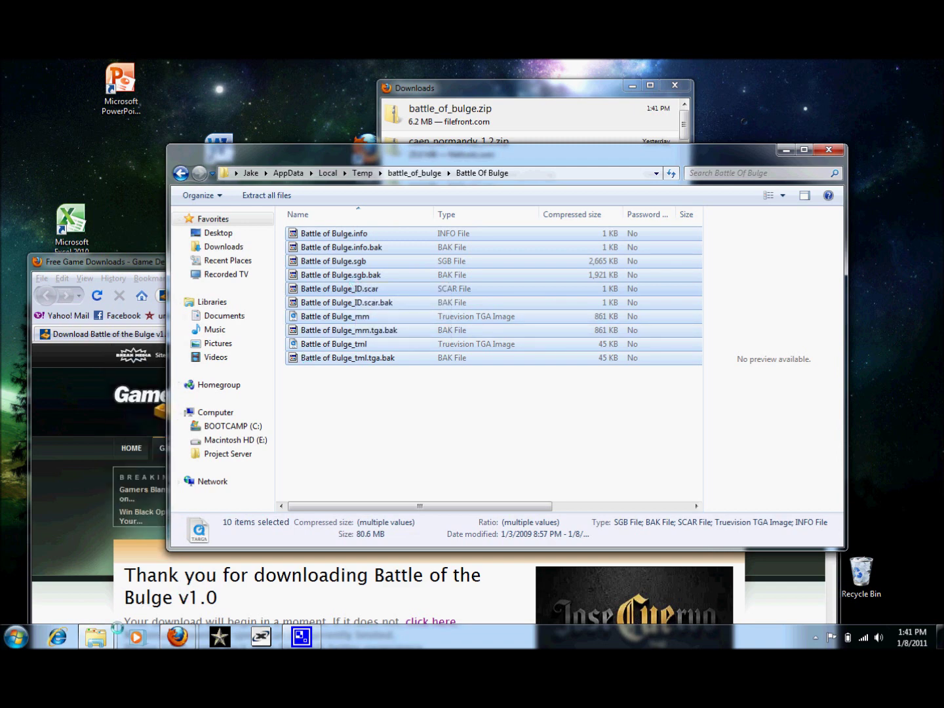
mouse_move(117, 629)
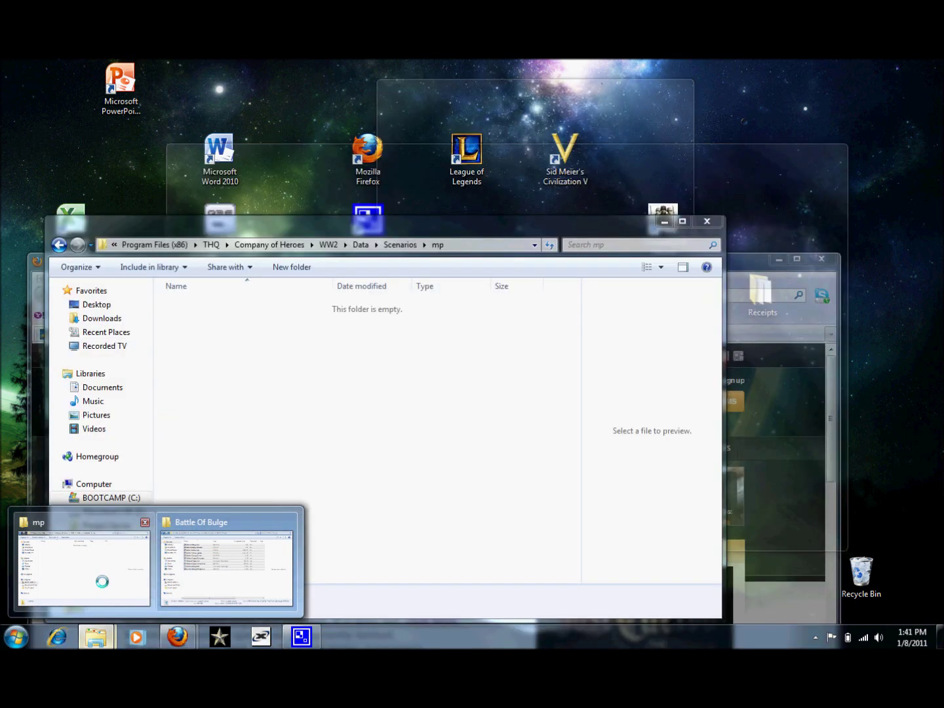
- Paste the 10 map files into the empty mp folder
click(101, 582)
right_click(285, 366)
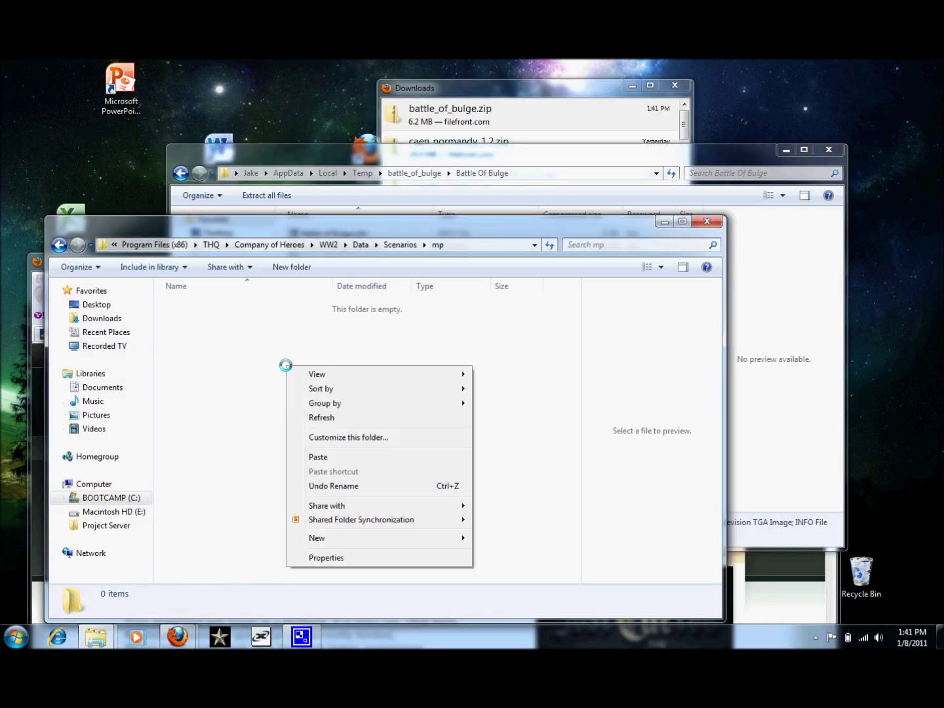
click(343, 458)
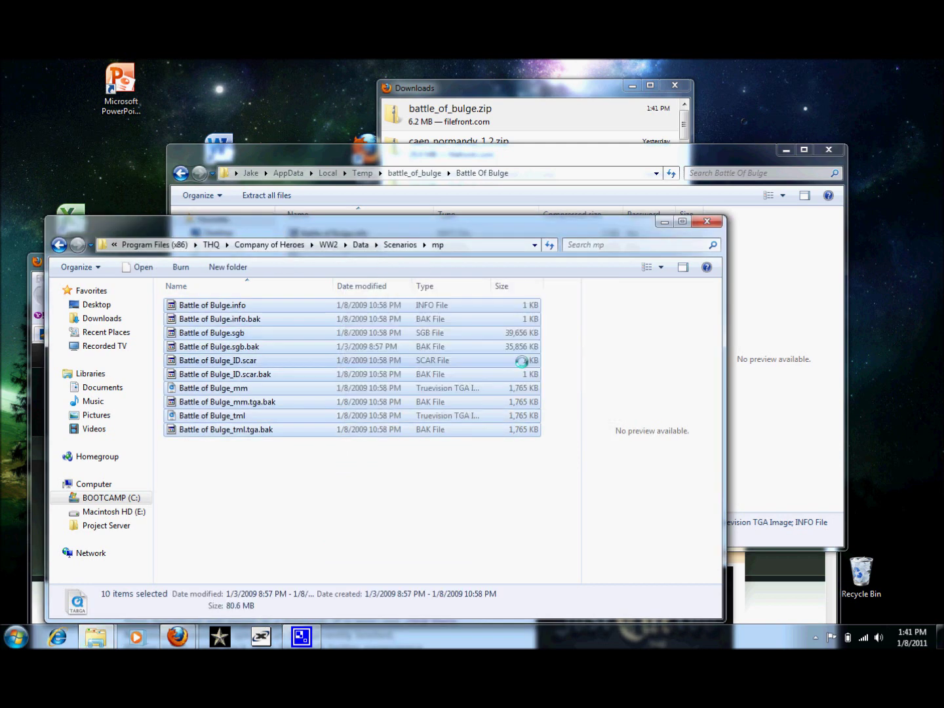
- Close the mp and Battle Of Bulge Explorer windows
drag(545, 221, 567, 158)
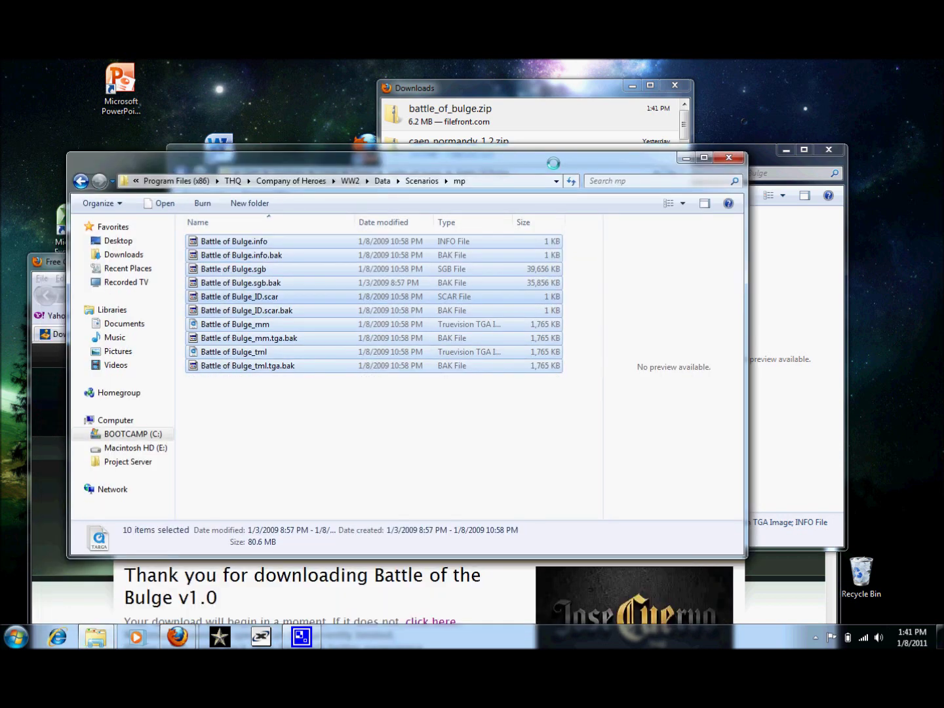
click(730, 160)
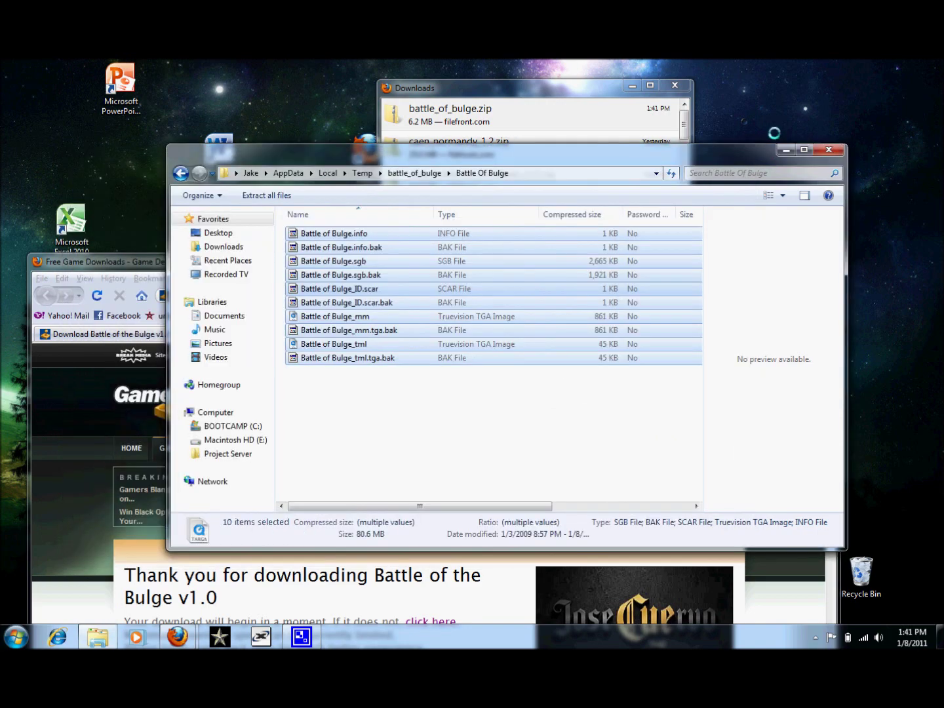
click(828, 150)
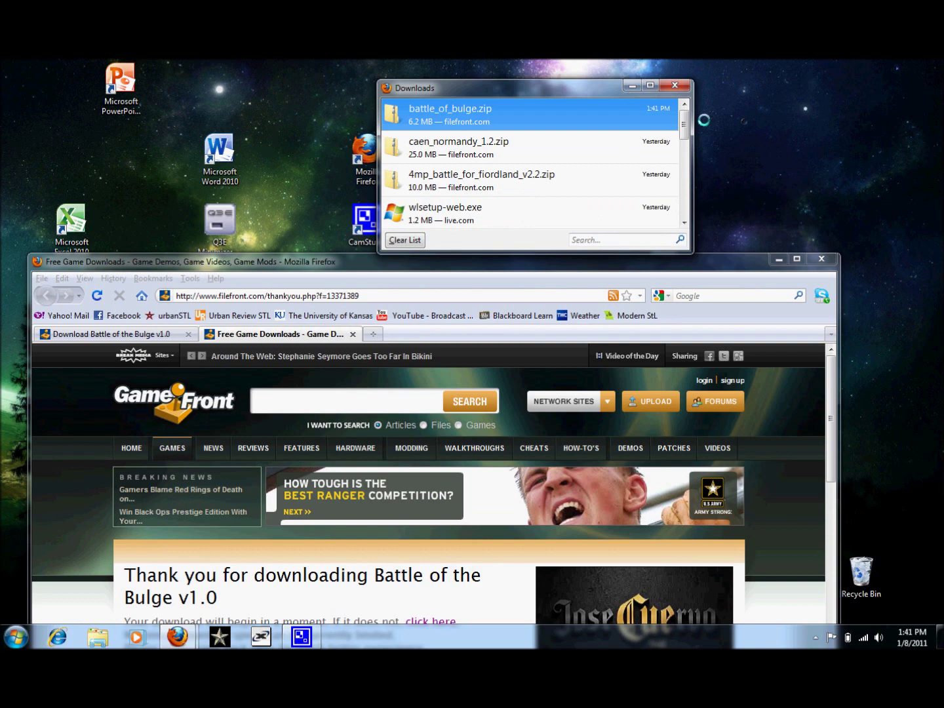
- Close Firefox and view the Company of Heroes desktop shortcut's properties
click(821, 260)
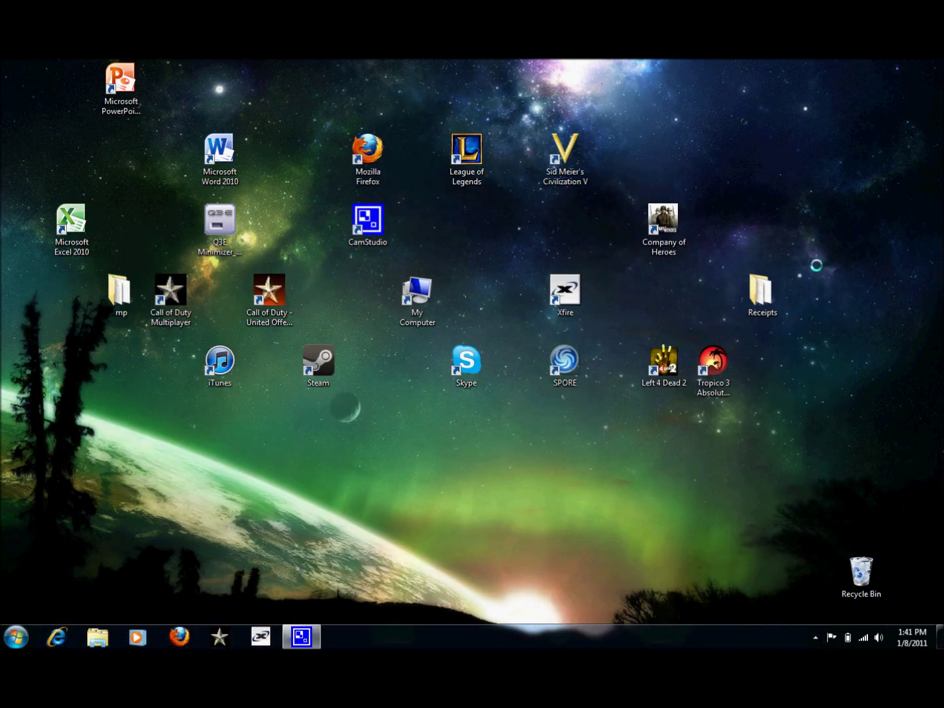
click(654, 232)
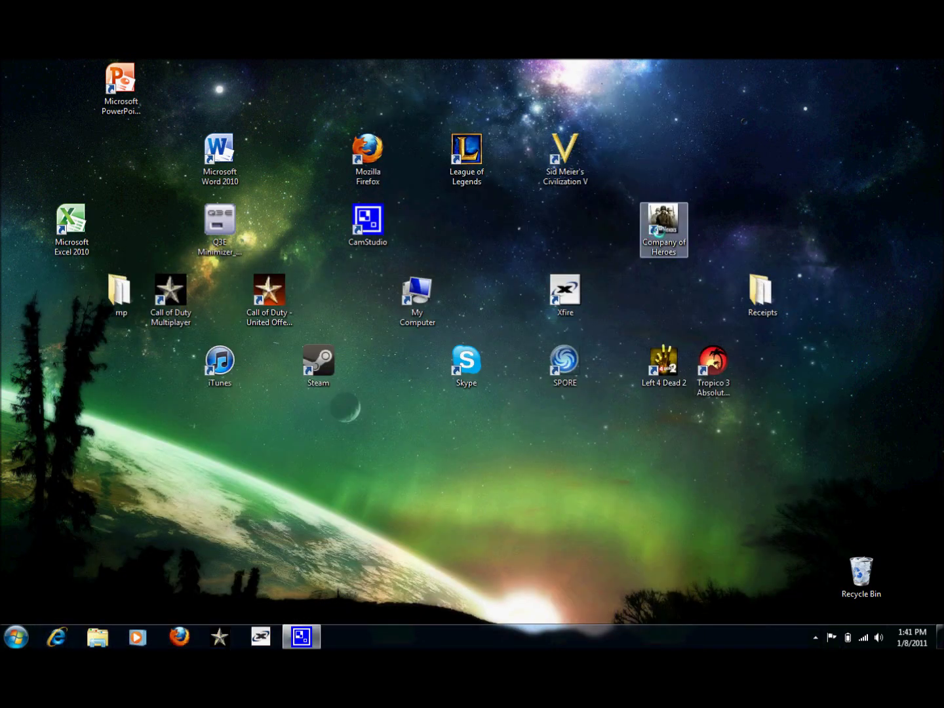
right_click(659, 231)
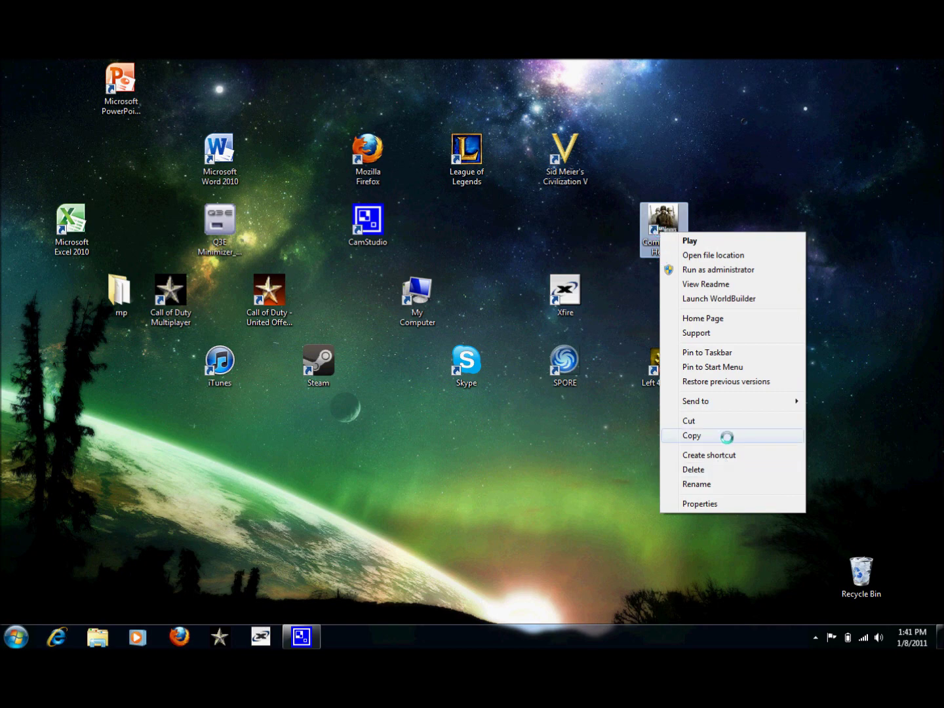
click(717, 503)
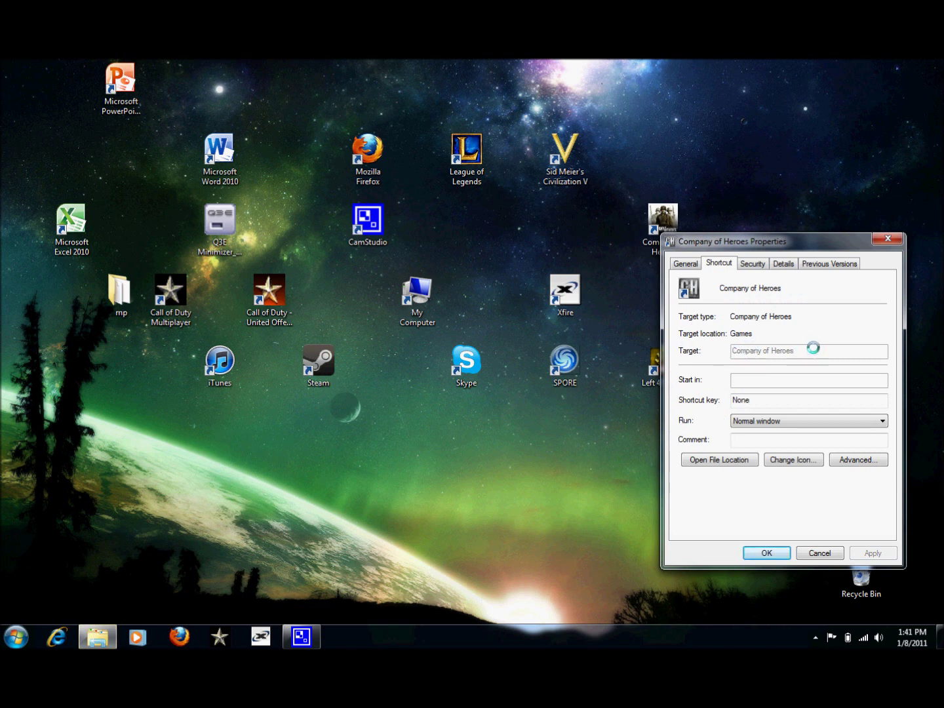
click(888, 239)
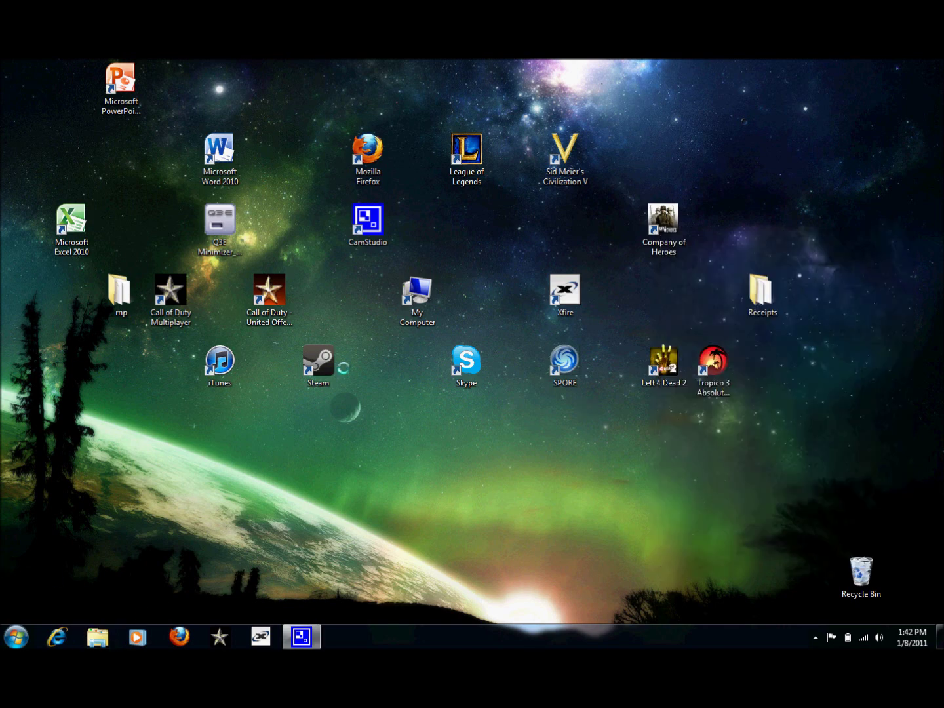
- Open Computer from the Start menu and enter the BOOTCAMP (C:) drive
click(15, 636)
click(196, 478)
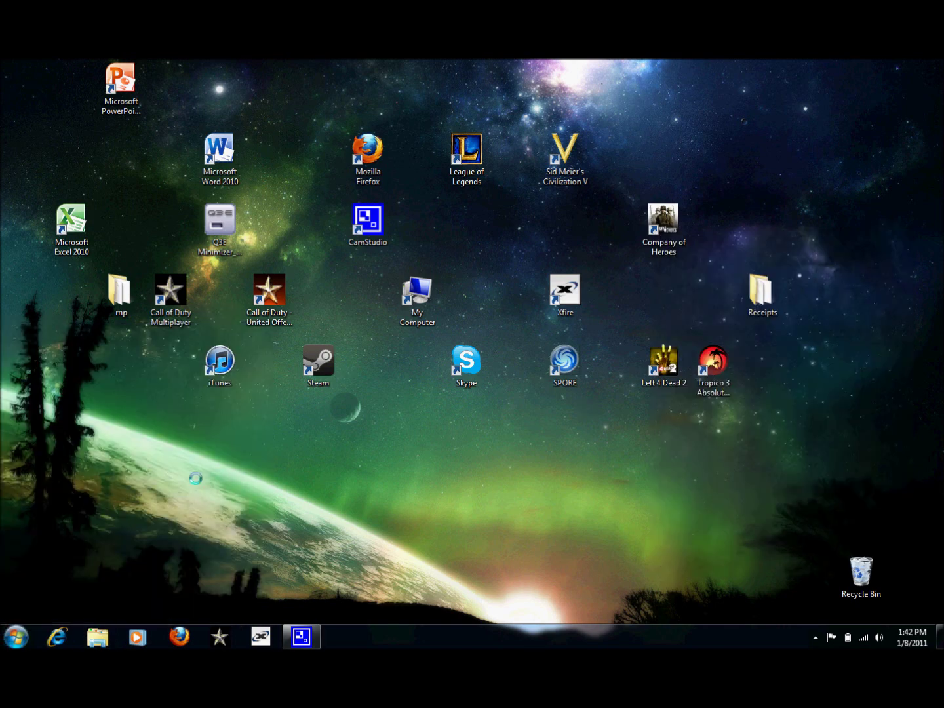
double_click(278, 248)
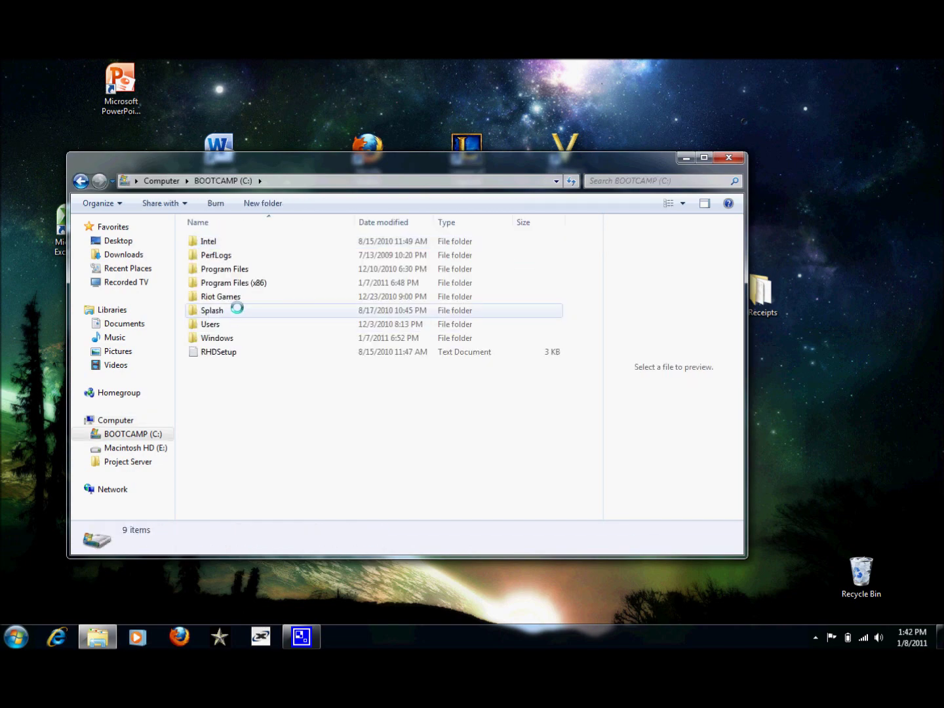
- Browse Program Files (x86)\THQ\Company of Heroes and select the RelicCOH application
double_click(253, 283)
scroll(299, 366, down, 2)
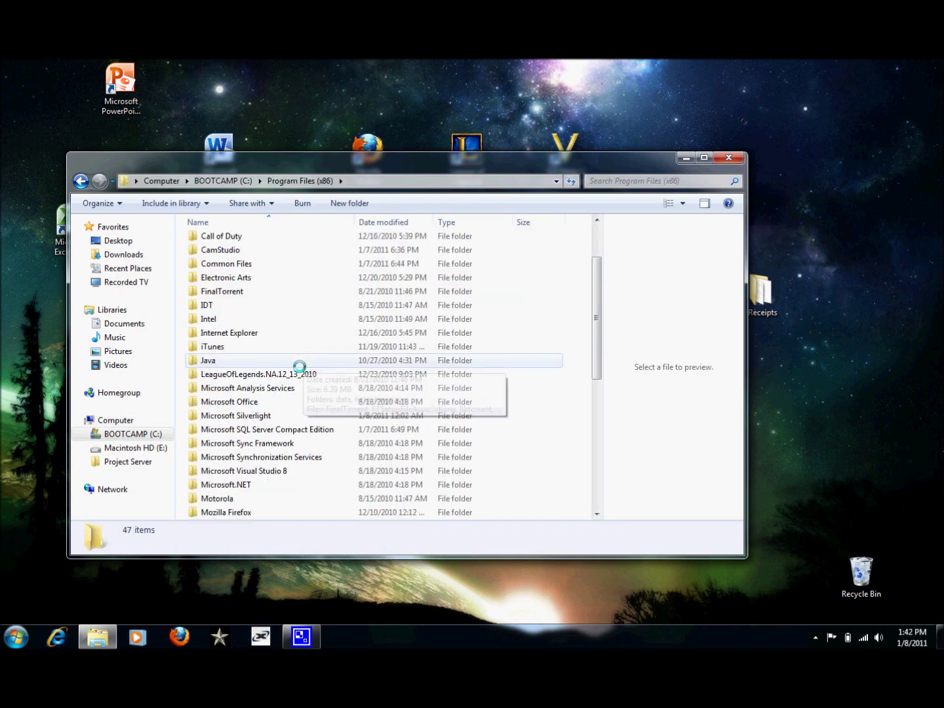
scroll(299, 366, down, 4)
double_click(229, 470)
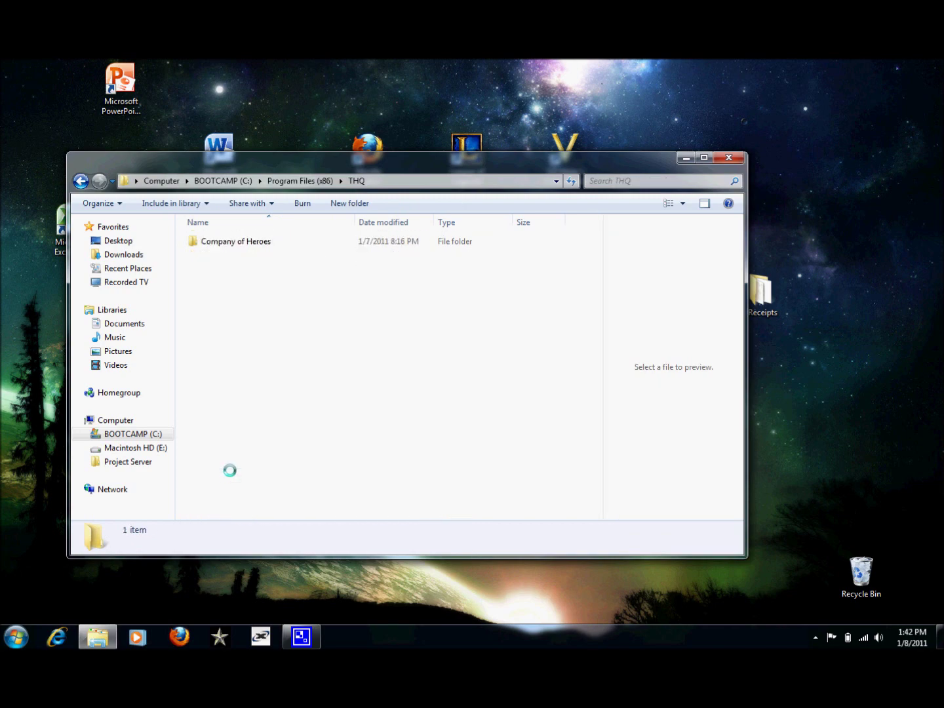
double_click(256, 241)
scroll(273, 295, down, 6)
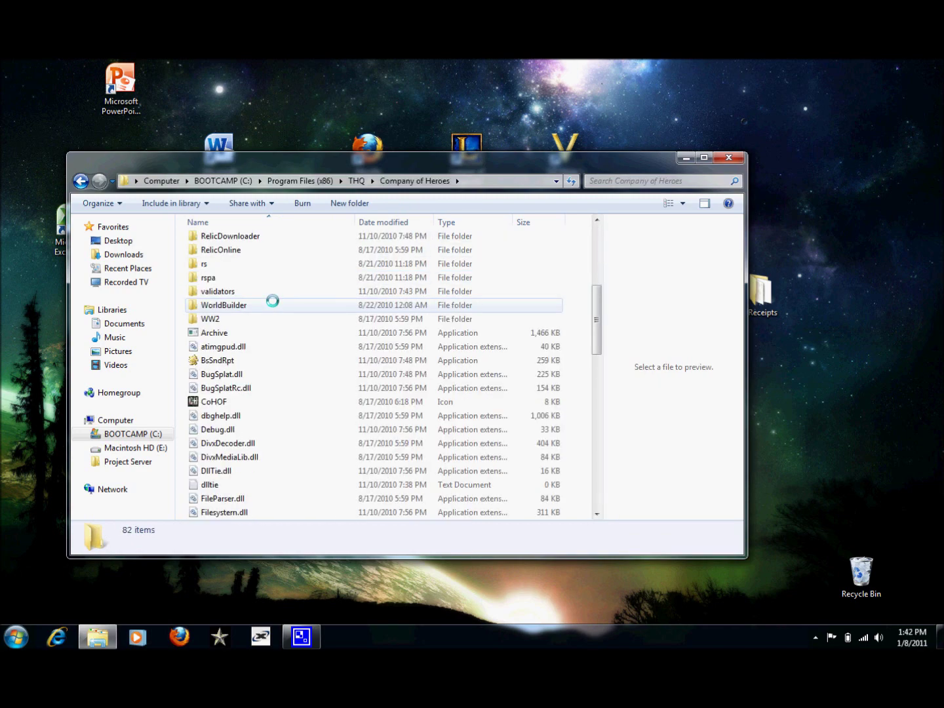
scroll(273, 301, down, 2)
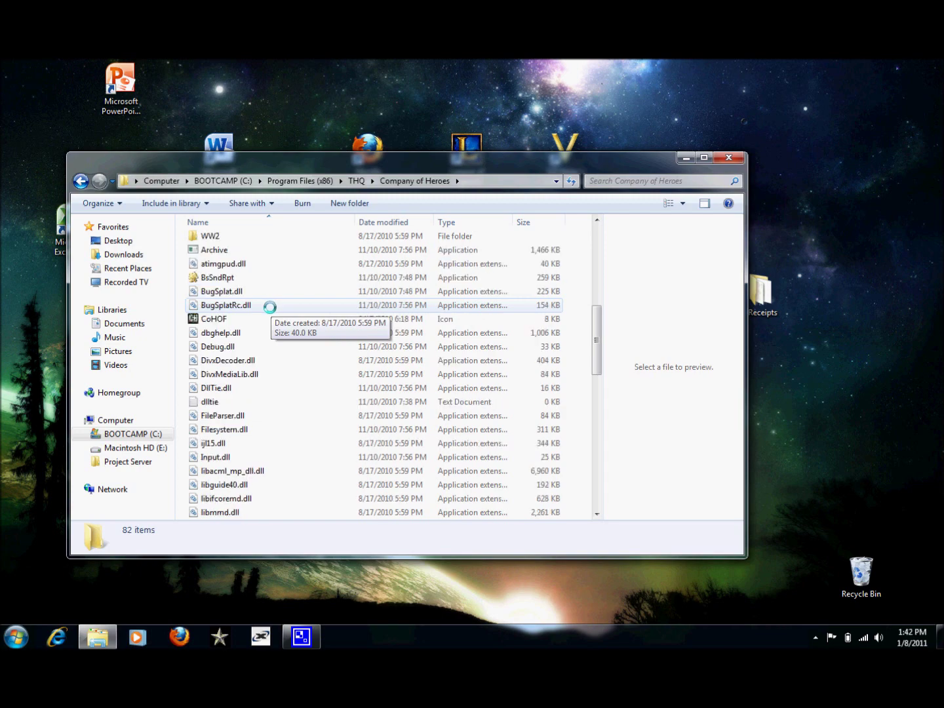
scroll(274, 368, down, 4)
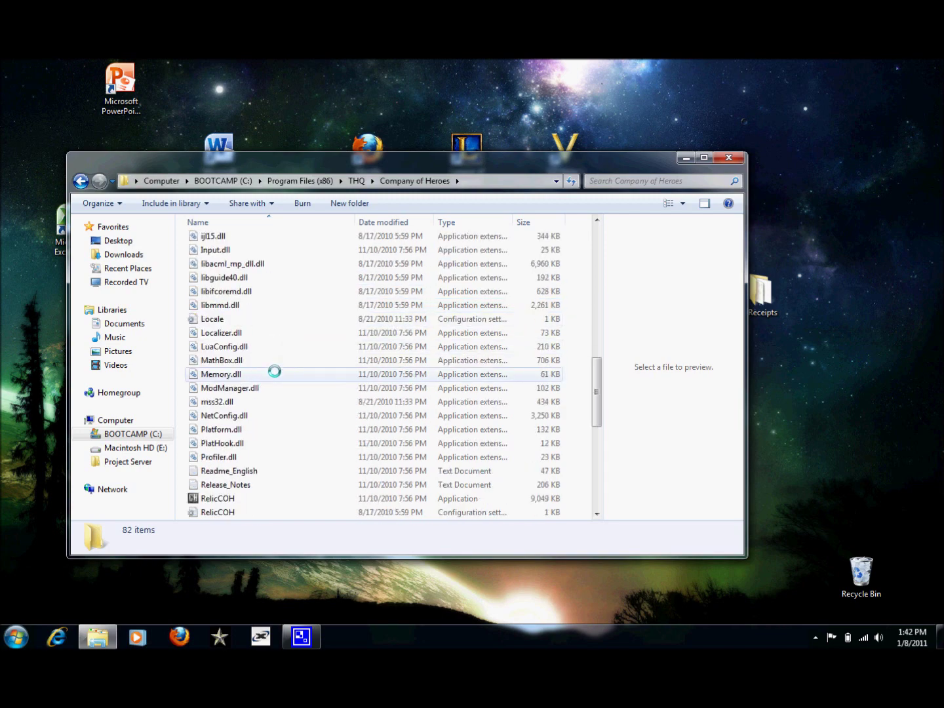
scroll(393, 436, down, 2)
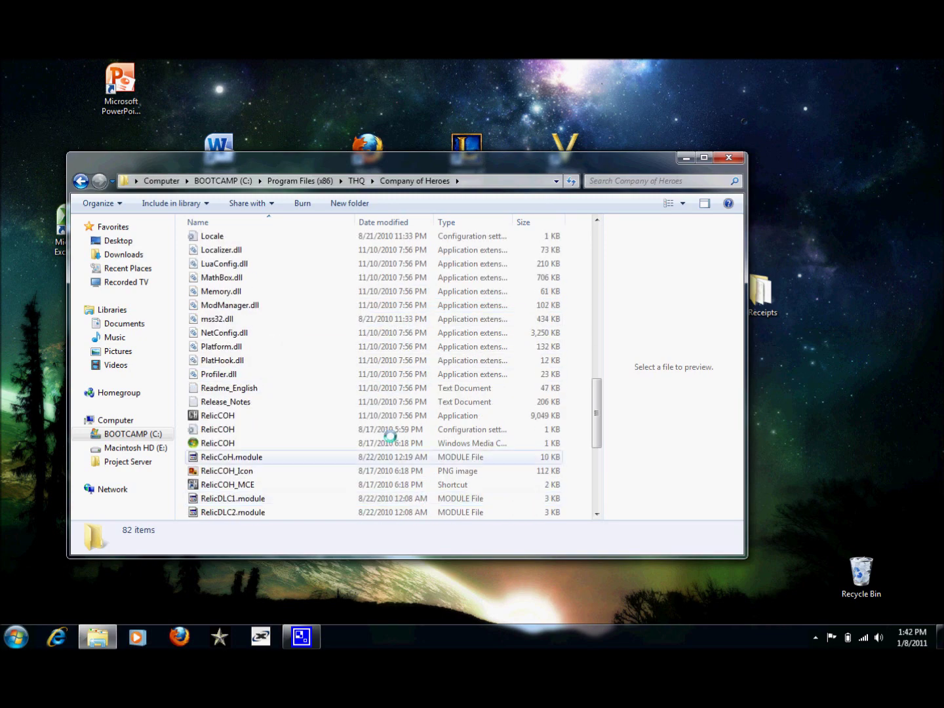
click(375, 416)
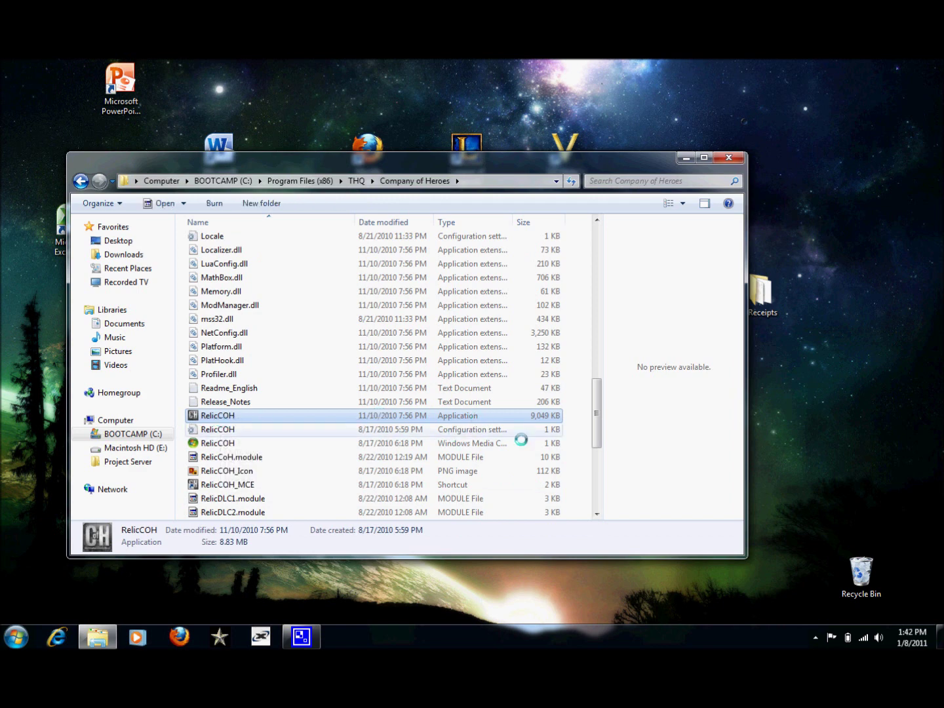
- Create a RelicCOH shortcut and place it on the desktop beside the Company of Heroes icon
right_click(313, 415)
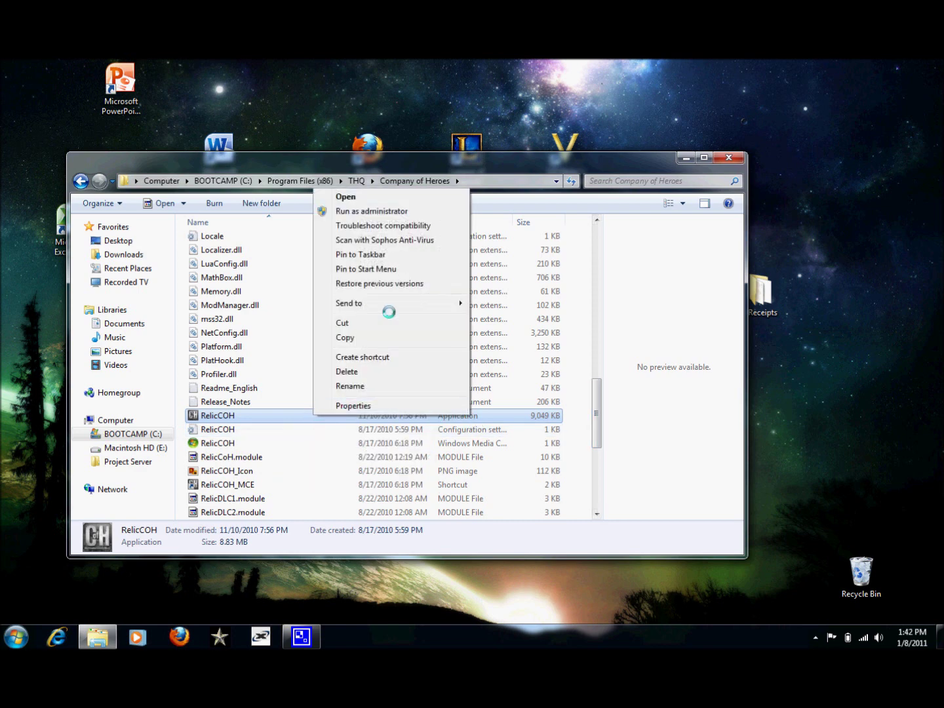
click(368, 356)
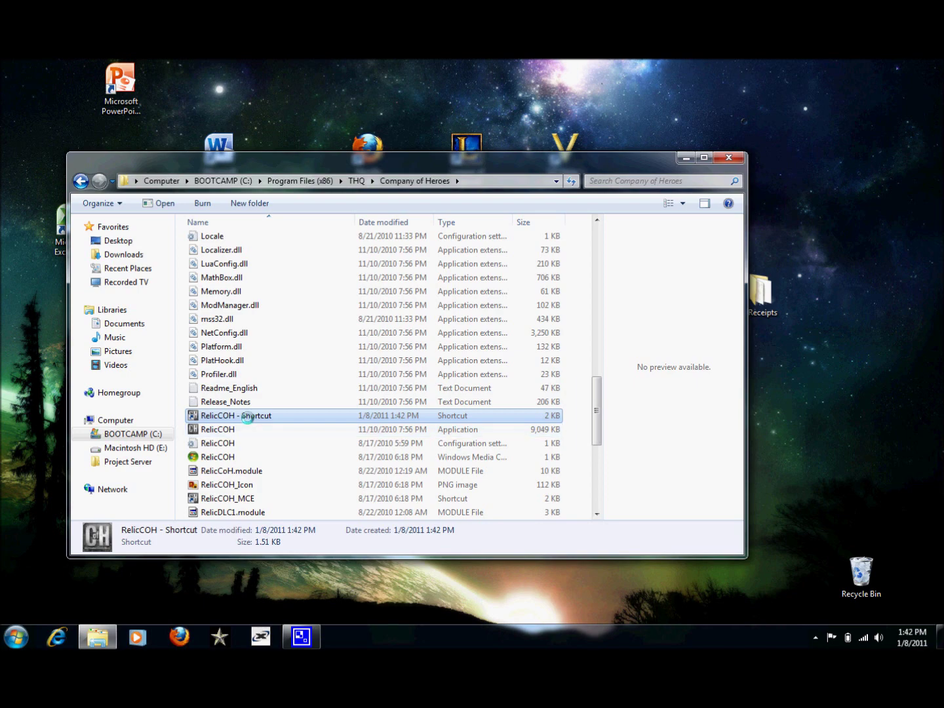
drag(227, 415, 853, 384)
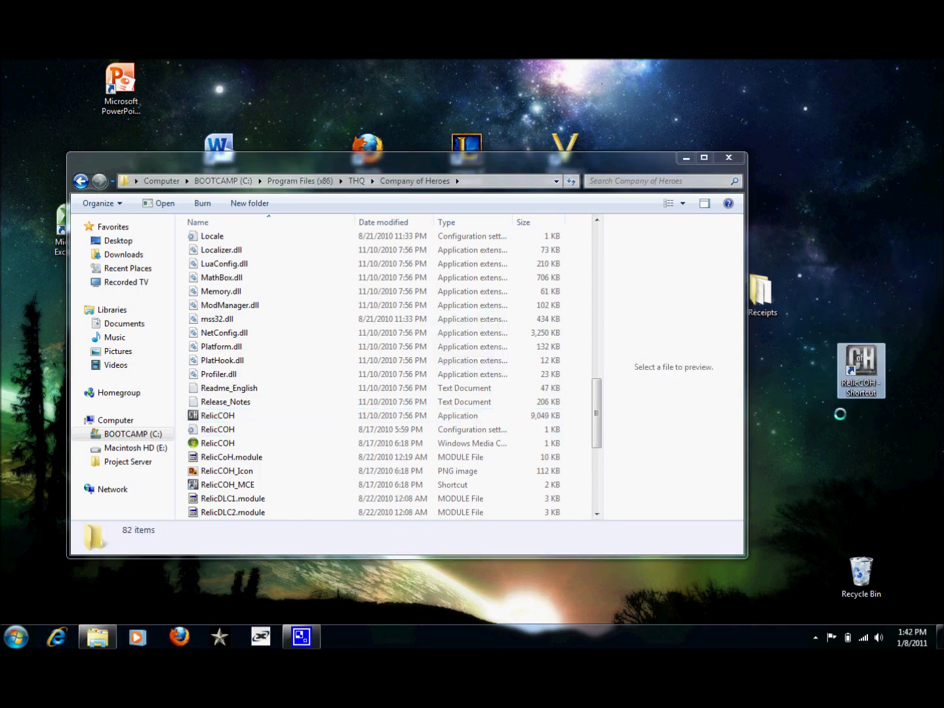
click(729, 159)
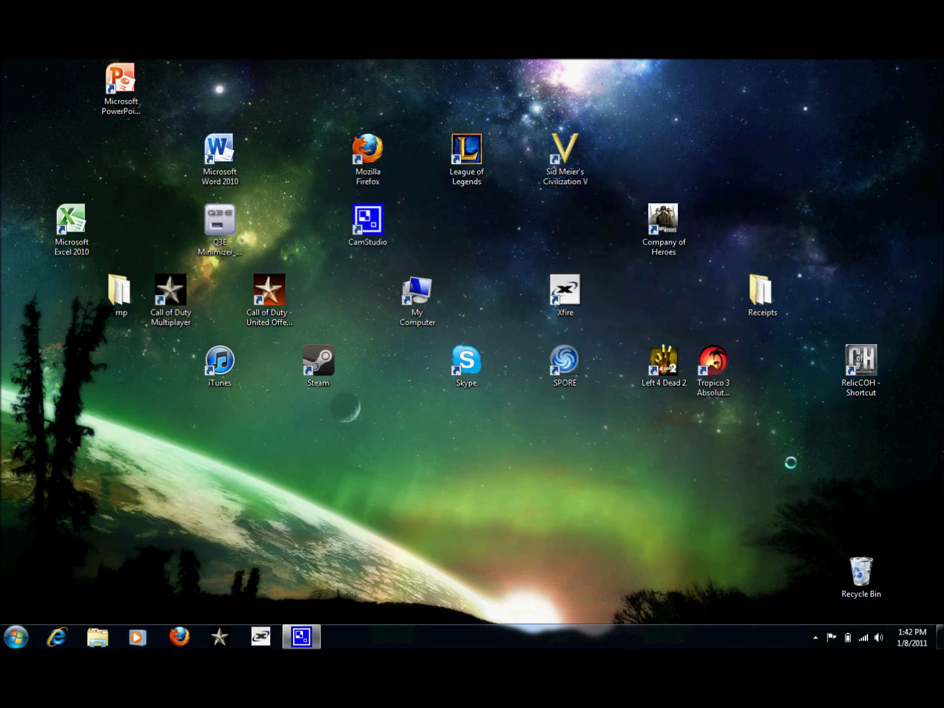
drag(857, 357, 722, 211)
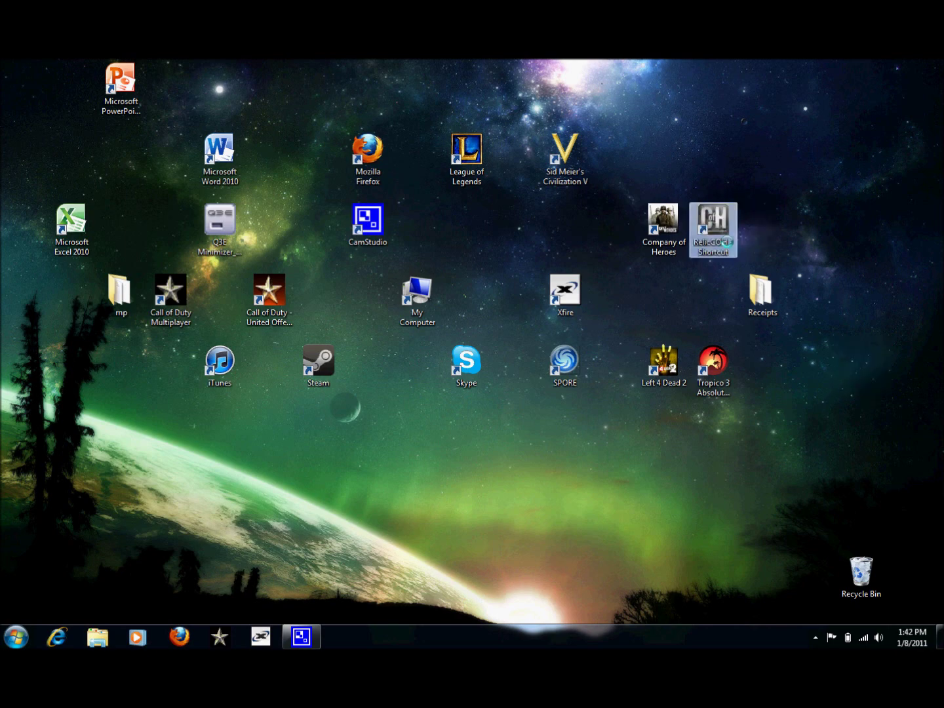
- Append -dev to the RelicCOH shortcut's Target and apply the change
right_click(724, 236)
click(772, 473)
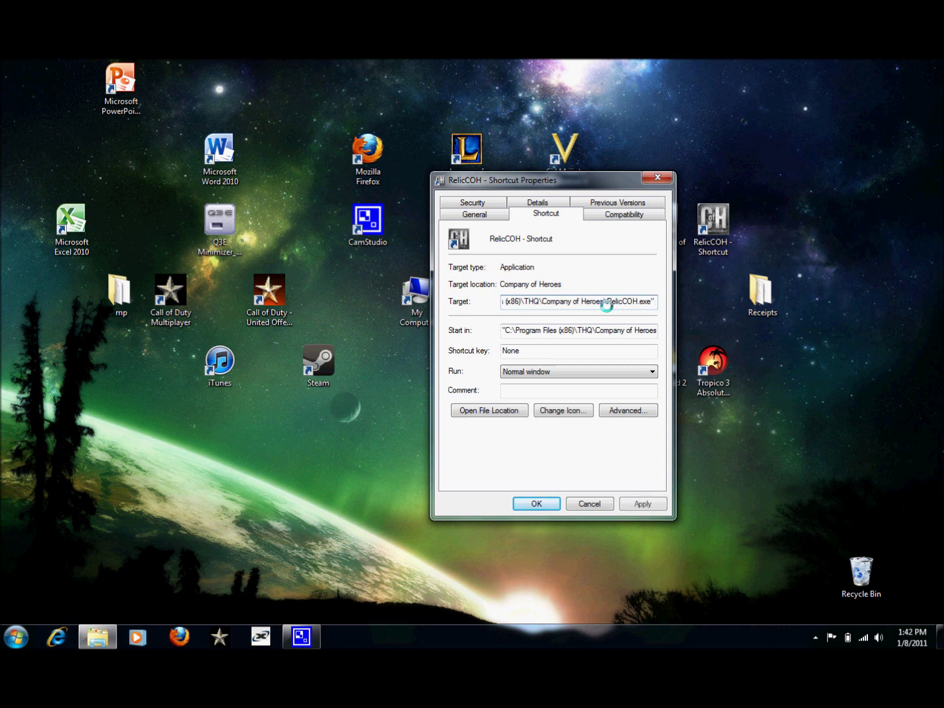
text(-dev)
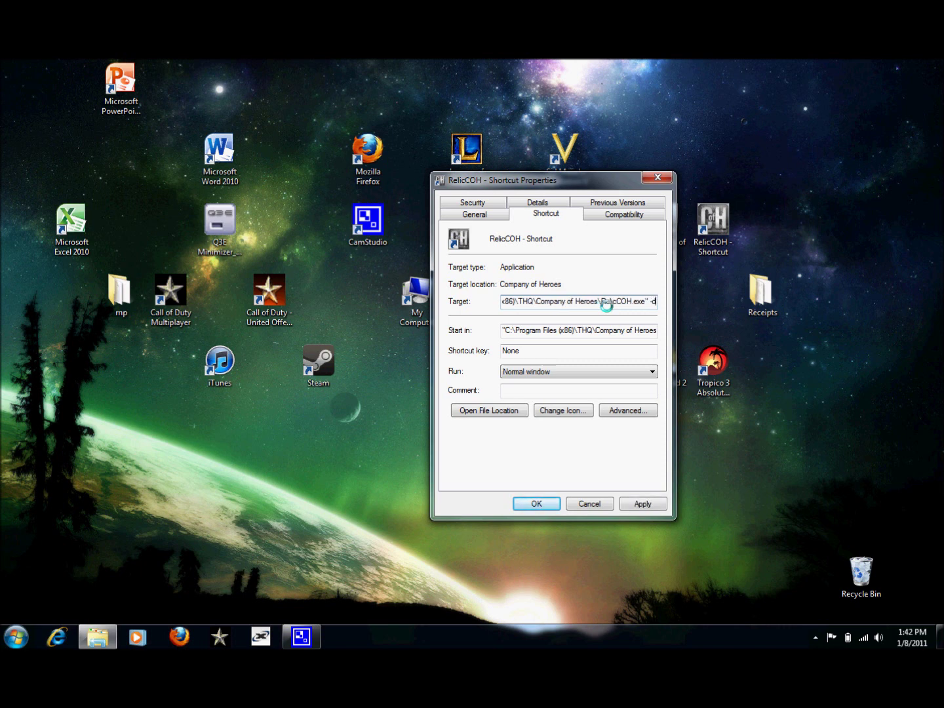
click(642, 504)
click(522, 502)
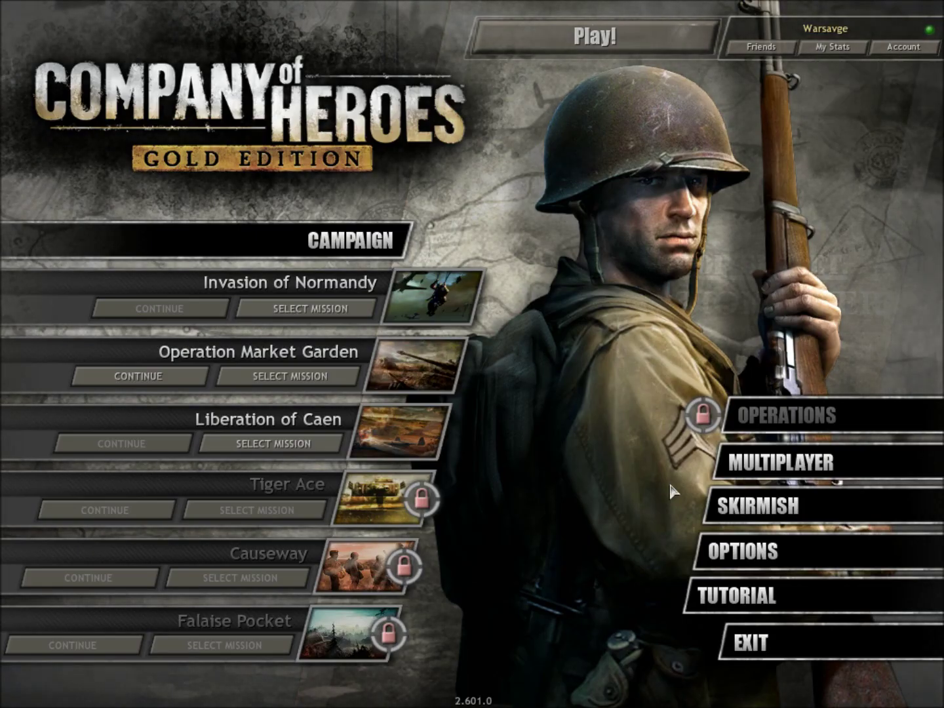
- Choose Skirmish from the Company of Heroes main menu to reach the Game Lobby
click(749, 501)
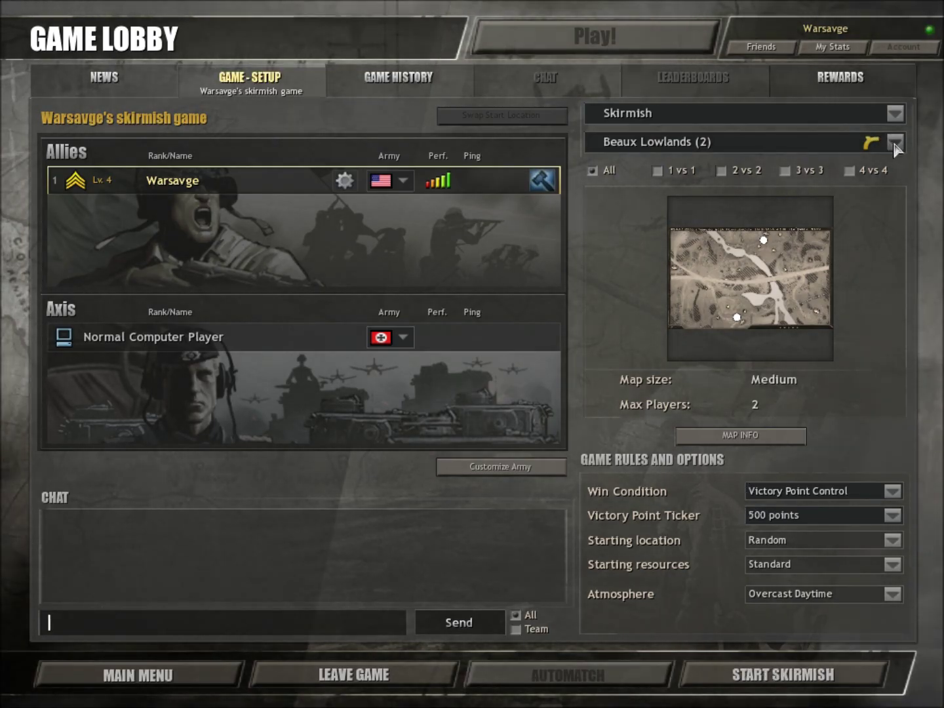
- Choose Battle of Bulge from the skirmish map list, giving an Extra Large six-player setup
click(895, 144)
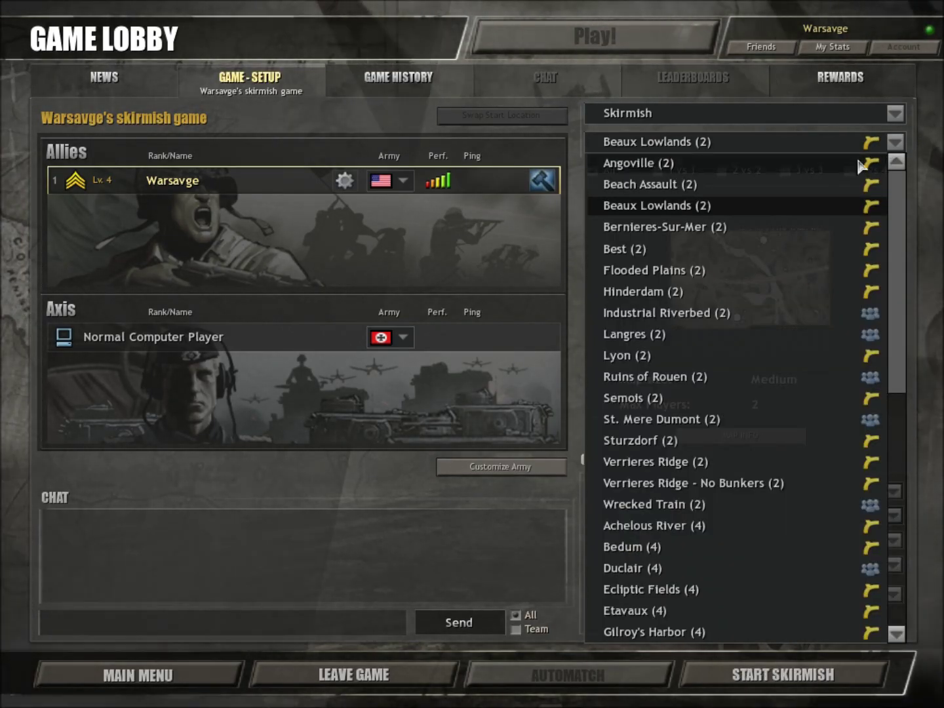
scroll(666, 371, down, 8)
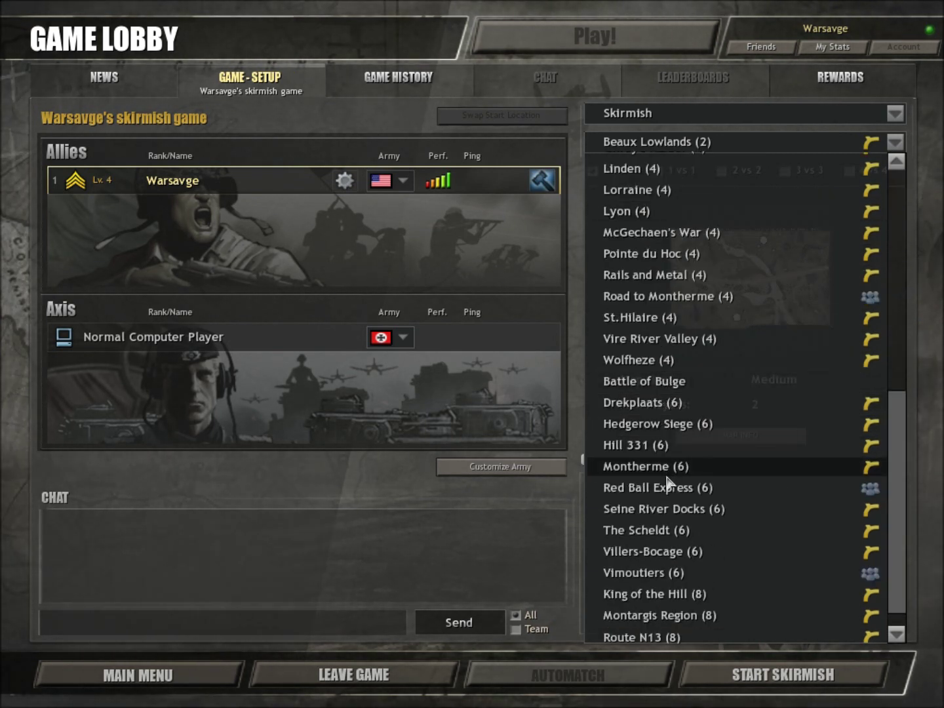
click(686, 381)
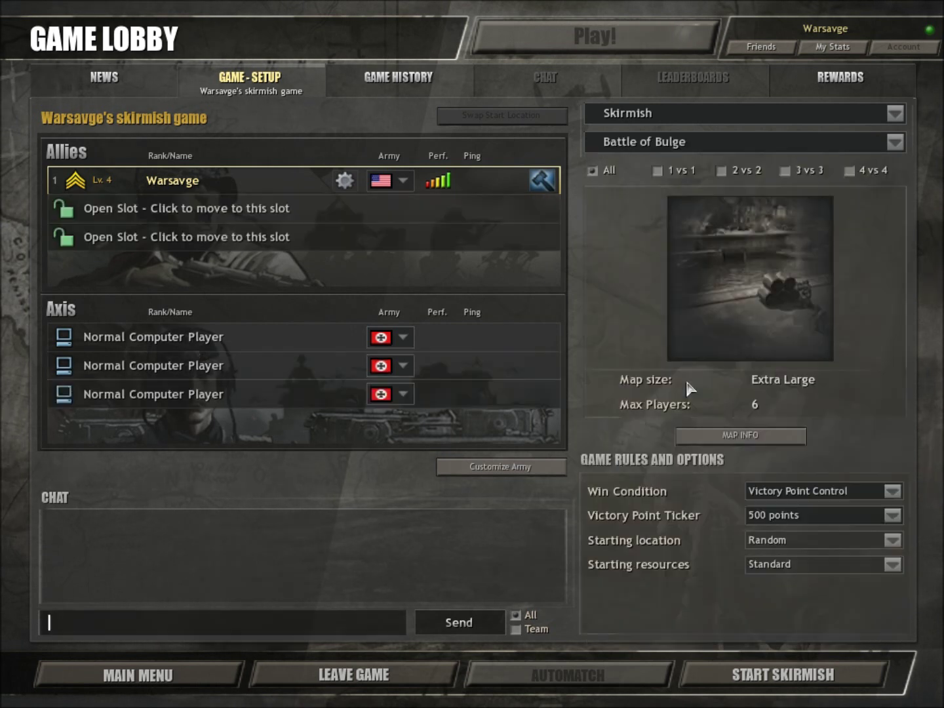